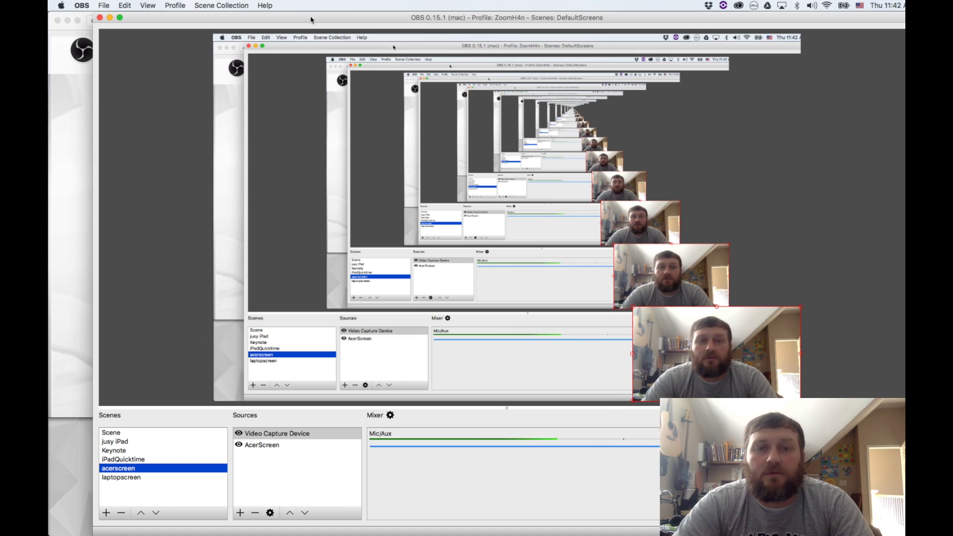
- Bring the OBS Studio website forward in Safari, look over its home page, and minimize the browser
mouse_move(311, 20)
mouse_down()
mouse_move(292, 47)
mouse_move(308, 145)
mouse_move(325, 85)
mouse_move(330, 102)
mouse_move(316, 8)
mouse_up()
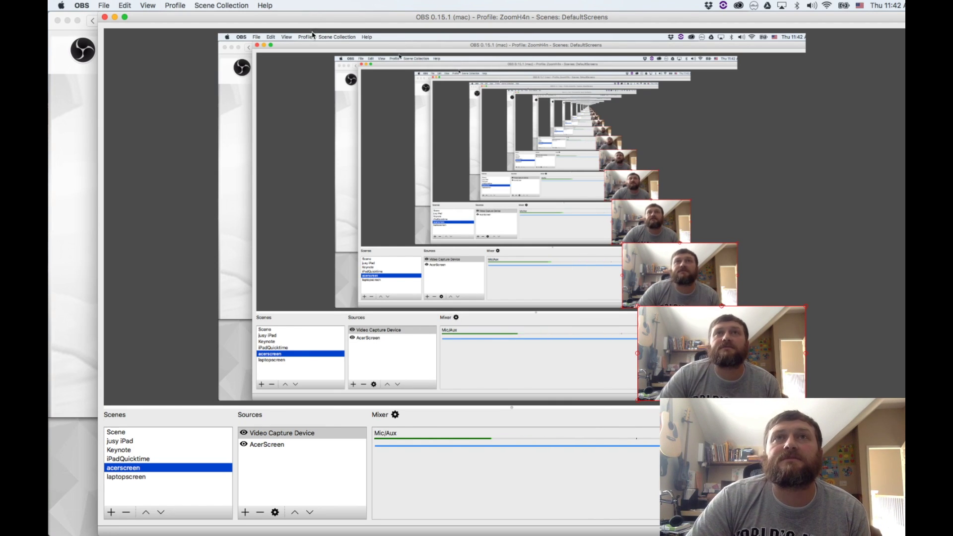
click(79, 154)
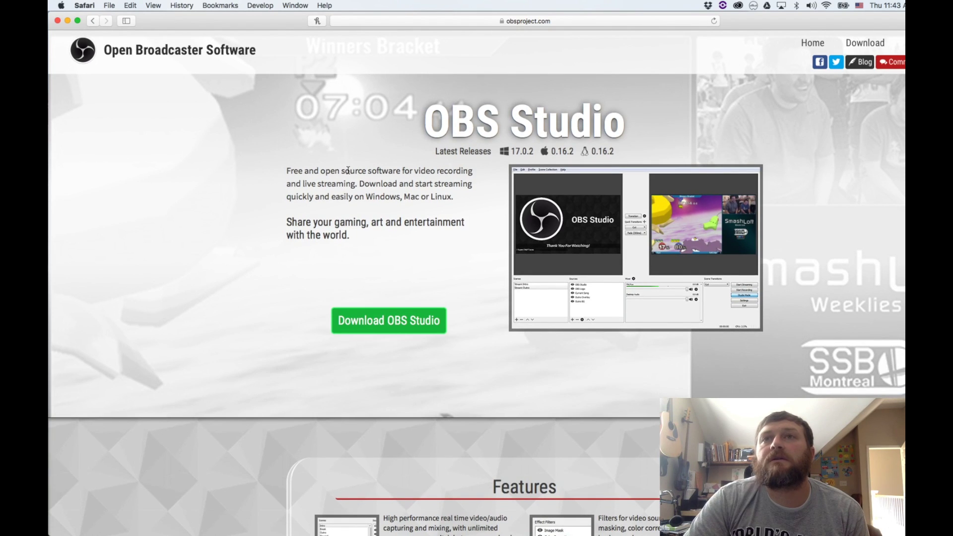
scroll(348, 170, down, 2)
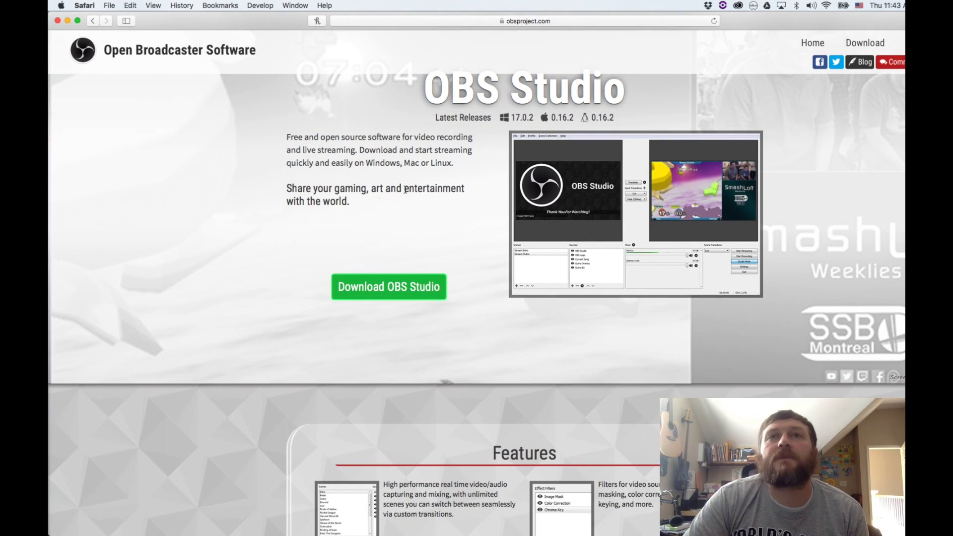
scroll(394, 228, down, 10)
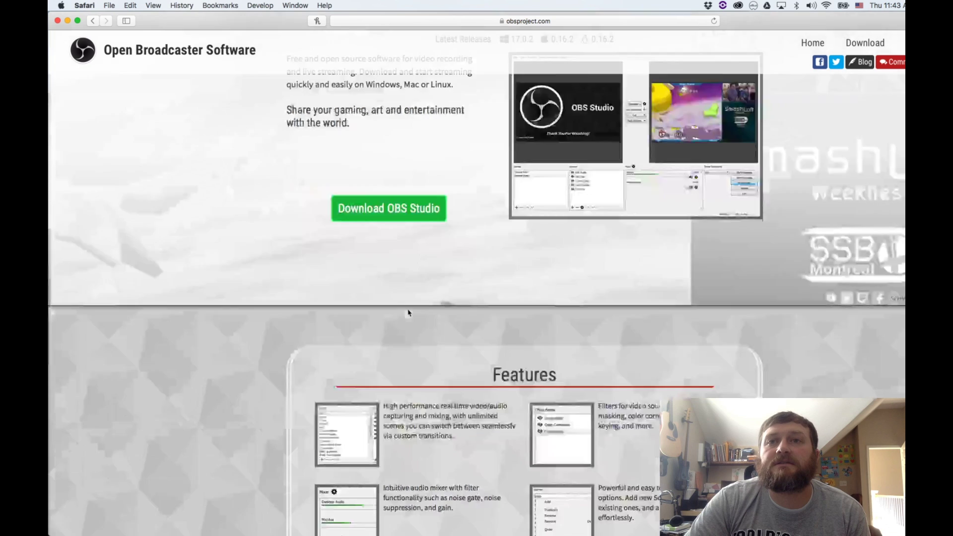
scroll(408, 311, up, 12)
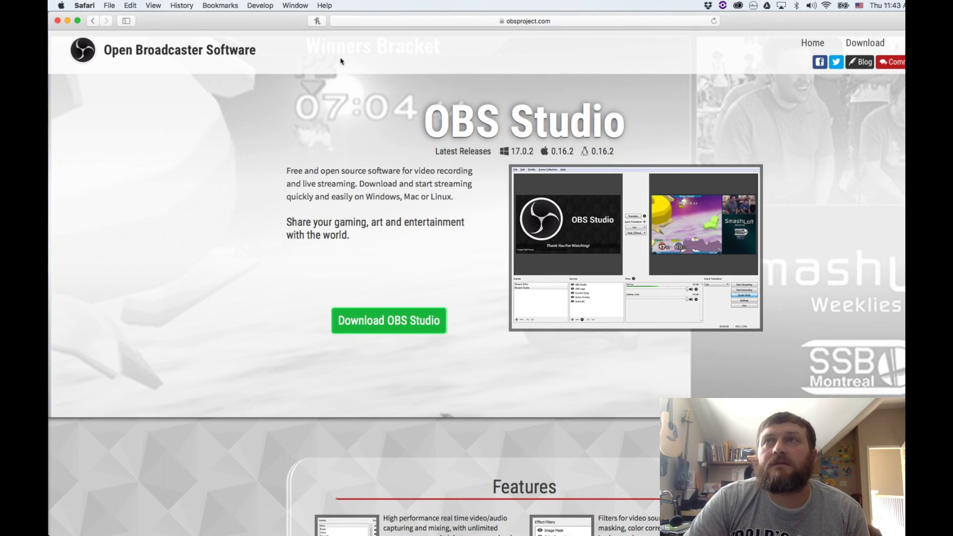
click(68, 22)
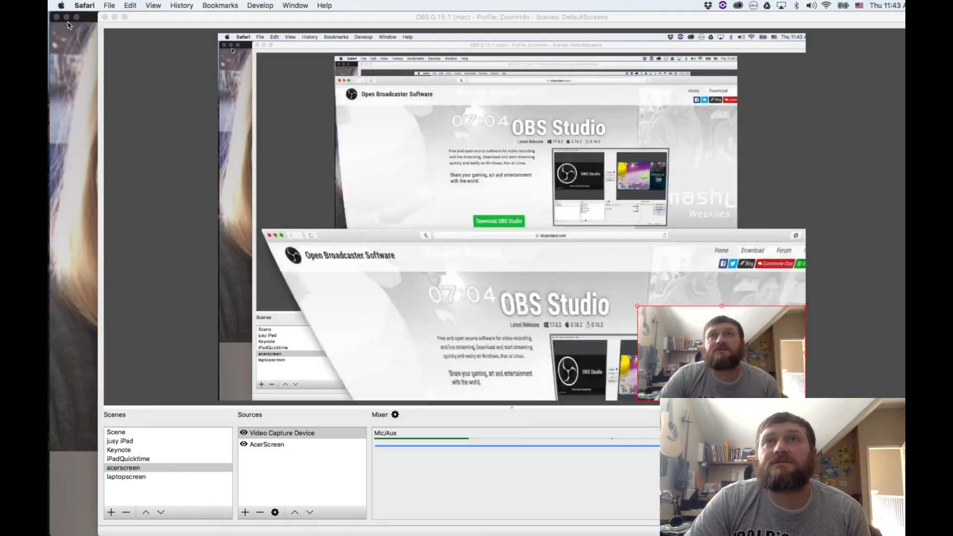
- Move the OBS window toward the screen's left edge and cycle through the scenes to the laptop screen capture
drag(201, 24, 153, 17)
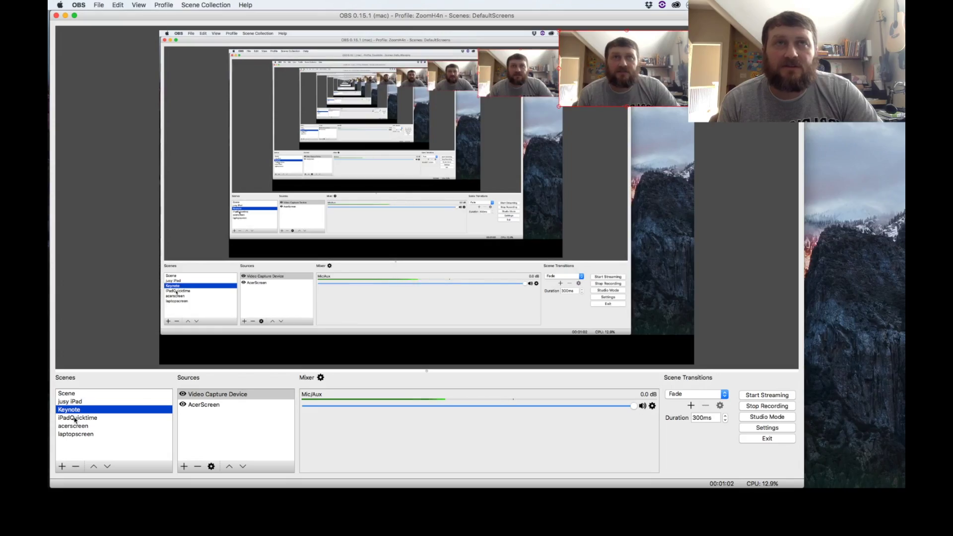
click(75, 418)
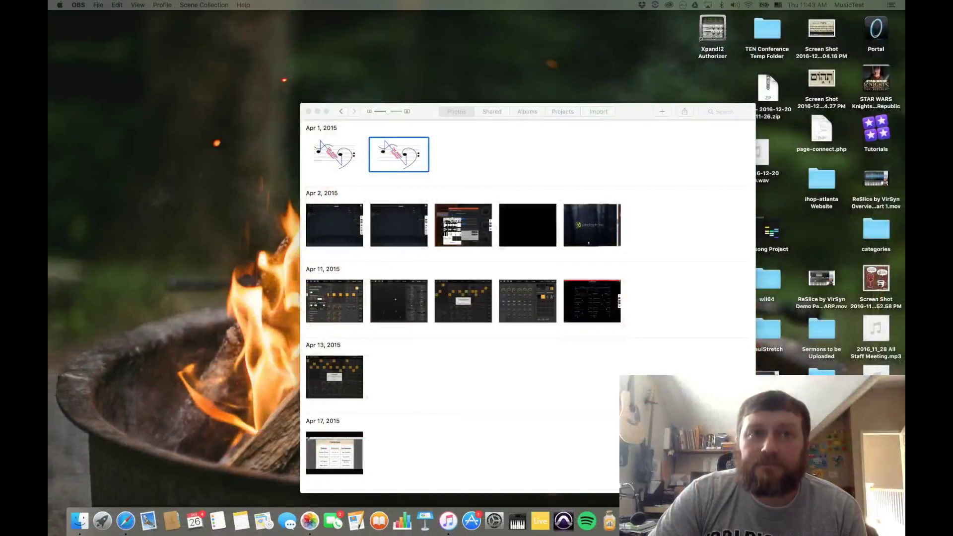
click(82, 468)
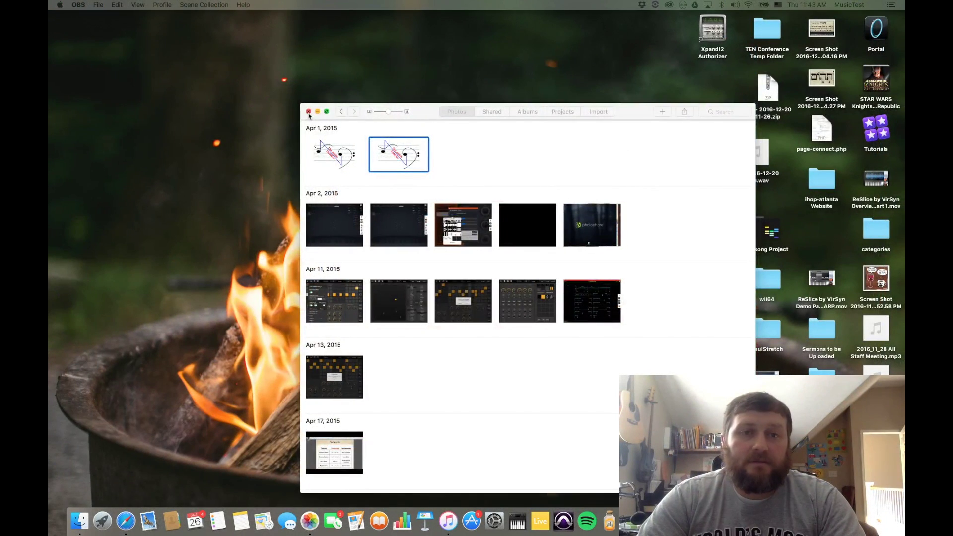
- Close the Photos window and decline the iPad software update offered by iTunes
click(308, 111)
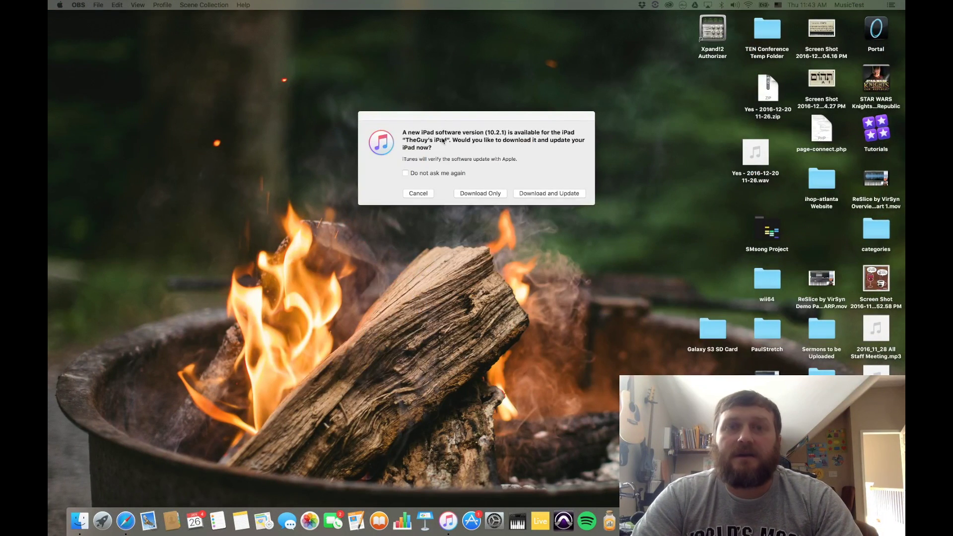
click(417, 194)
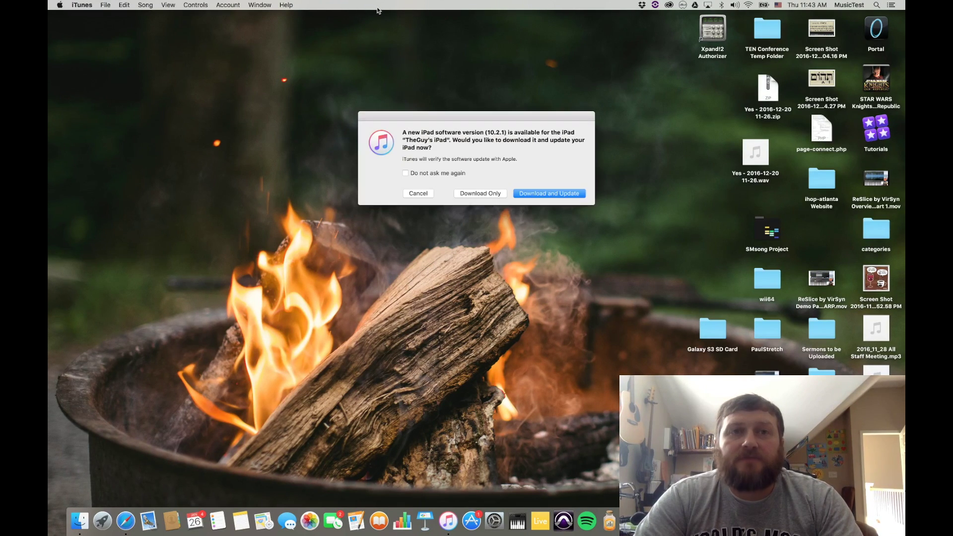
click(417, 194)
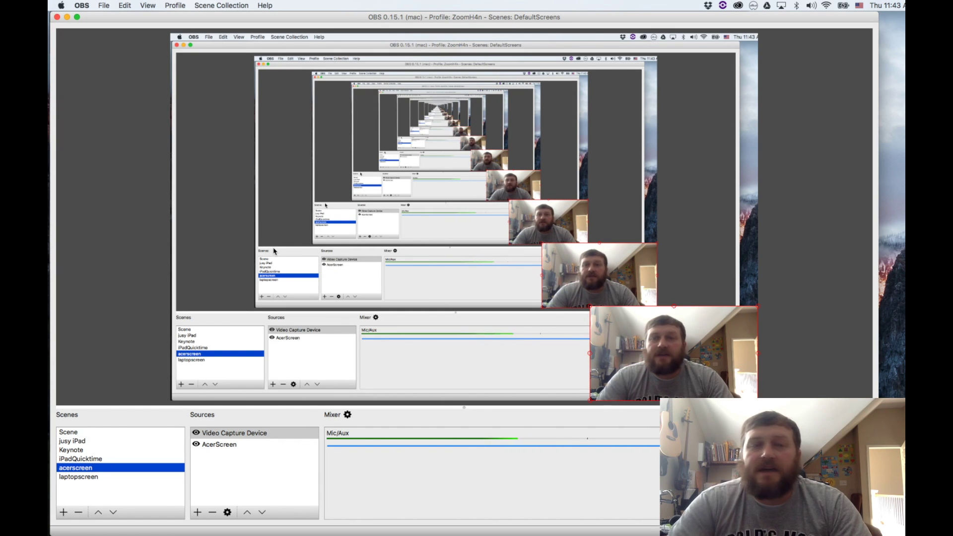
- Show the iPadQuicktime scene, return to the acerscreen capture, and bring QuickTime Player's Movie Recording window to the front
click(77, 459)
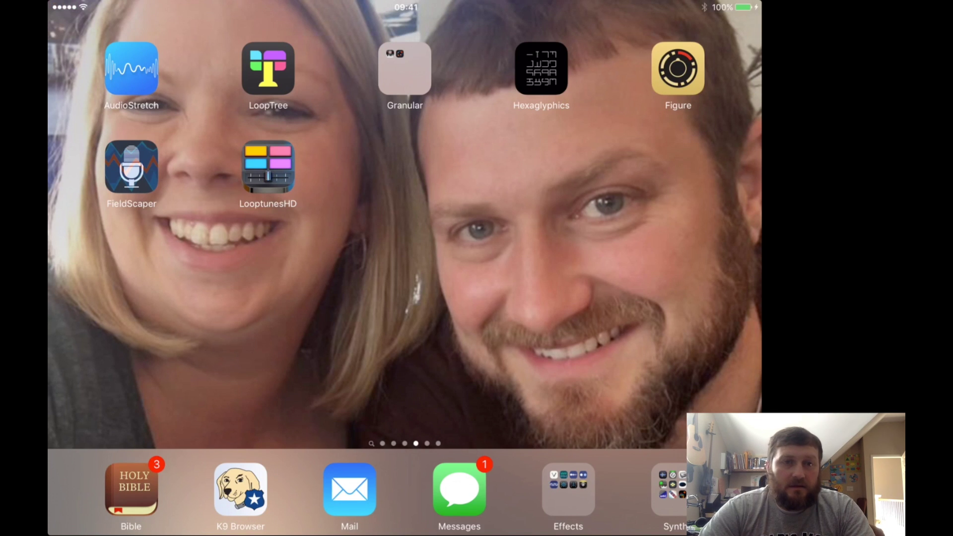
key(Escape)
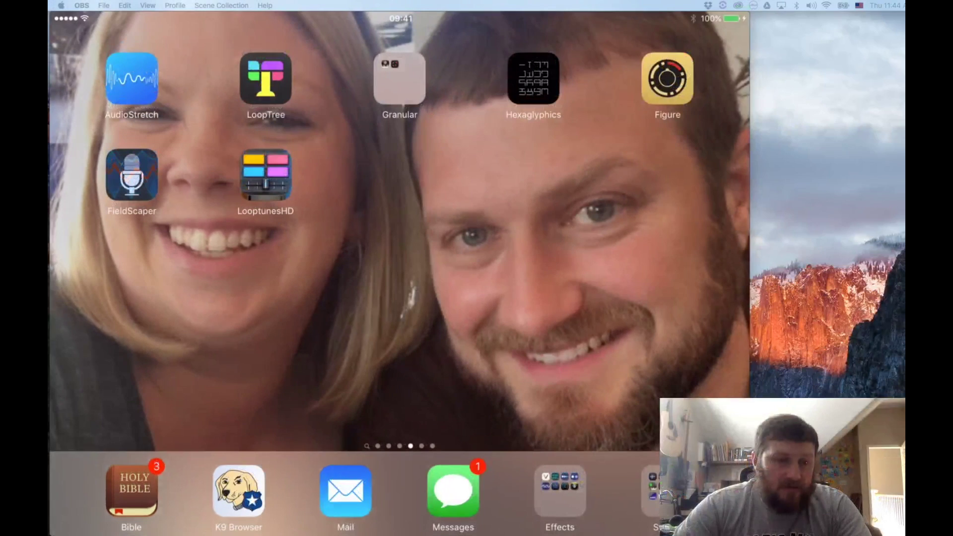
click(221, 282)
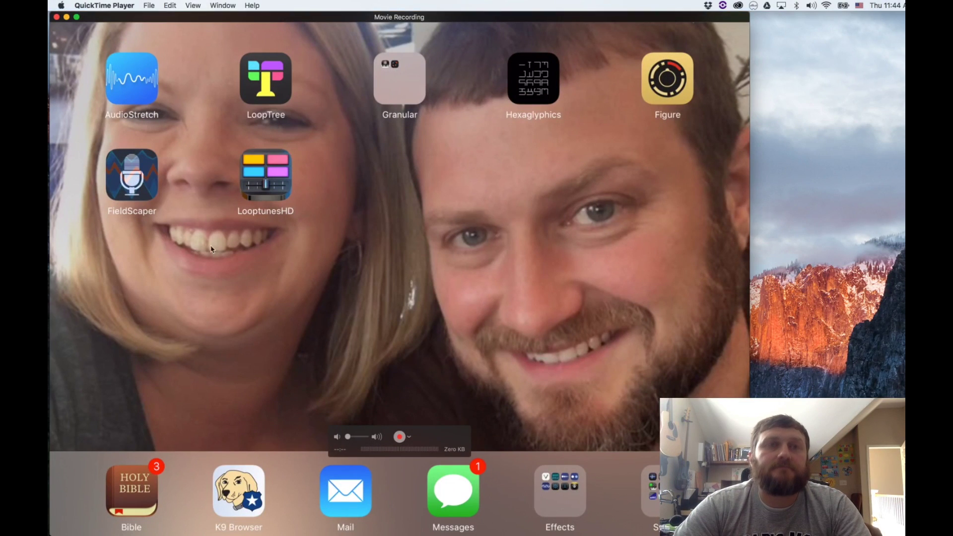
- Examine QuickTime Player's new recording commands and the camera and microphone sources available for the movie recording
click(150, 6)
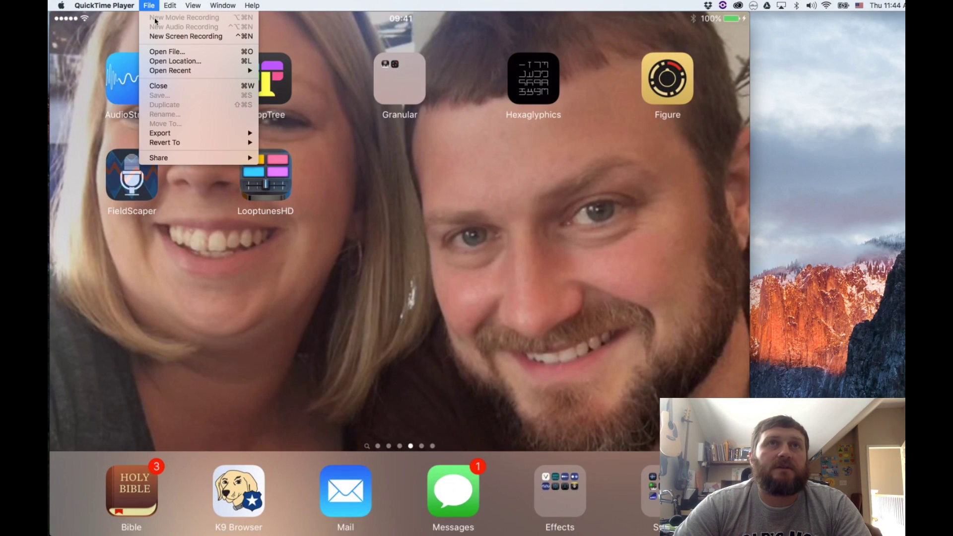
click(338, 342)
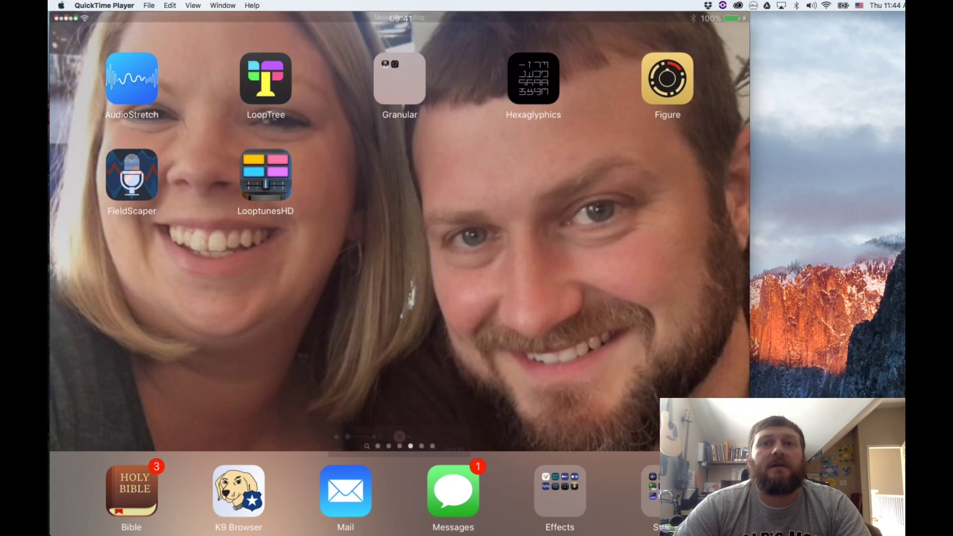
click(408, 438)
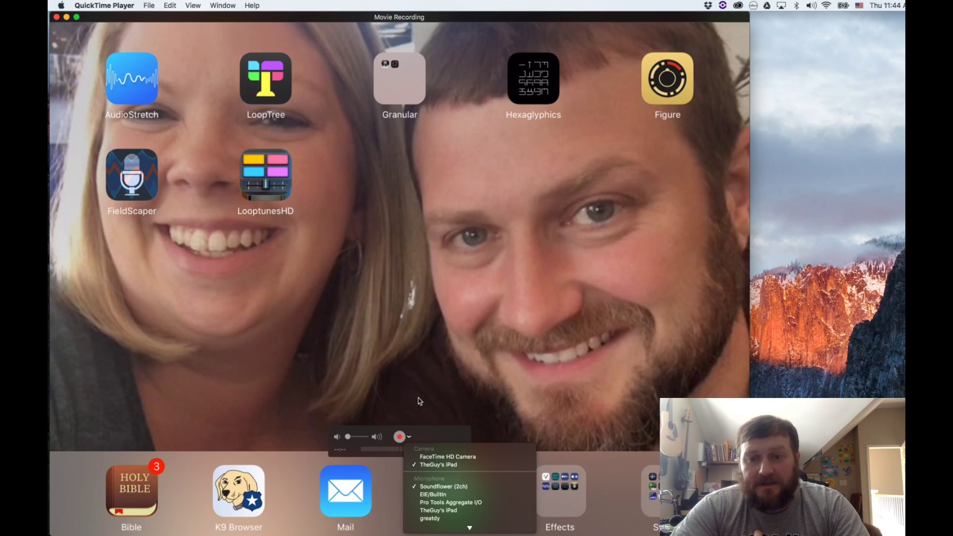
click(397, 378)
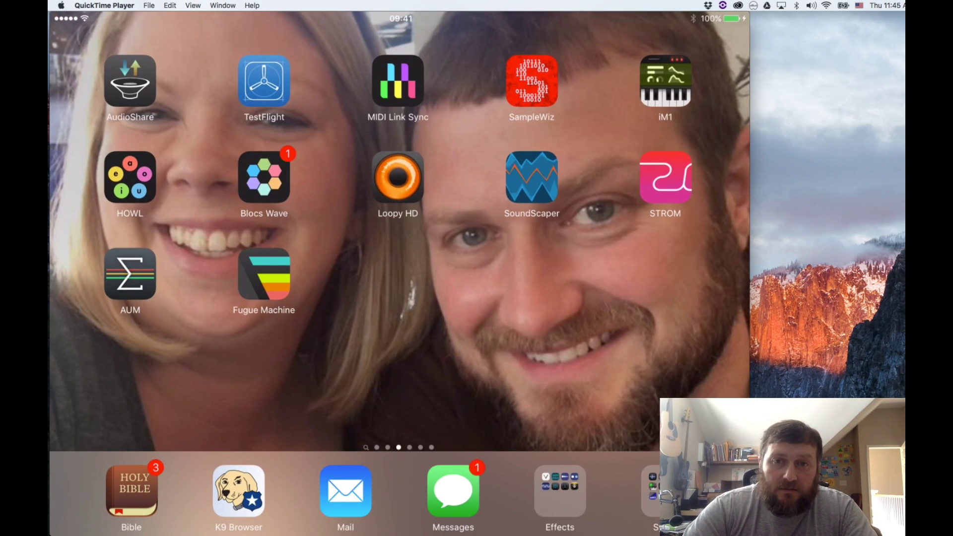
- Move the webcam source to the lower-right corner of the laptopscreen scene's canvas and switch to the acerscreen scene
drag(504, 383, 400, 535)
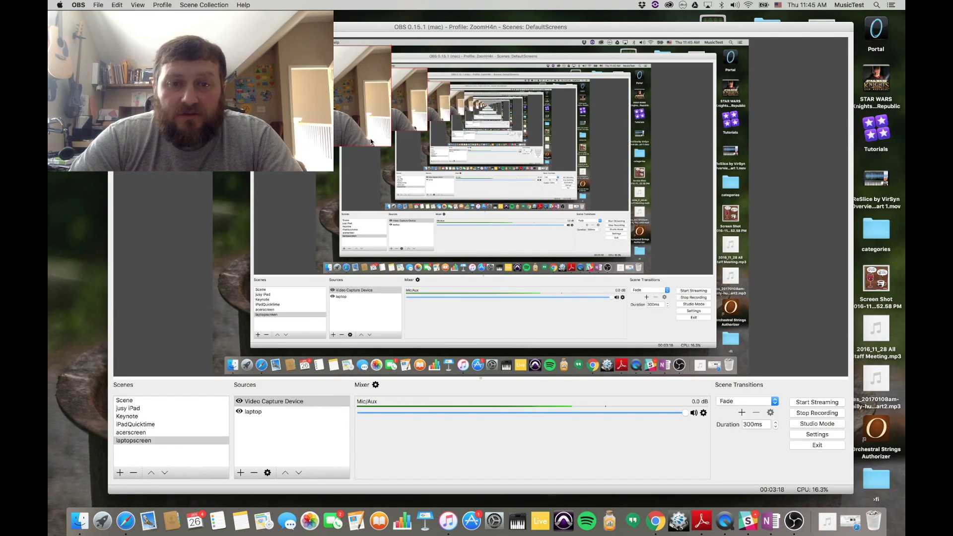
drag(371, 141, 669, 317)
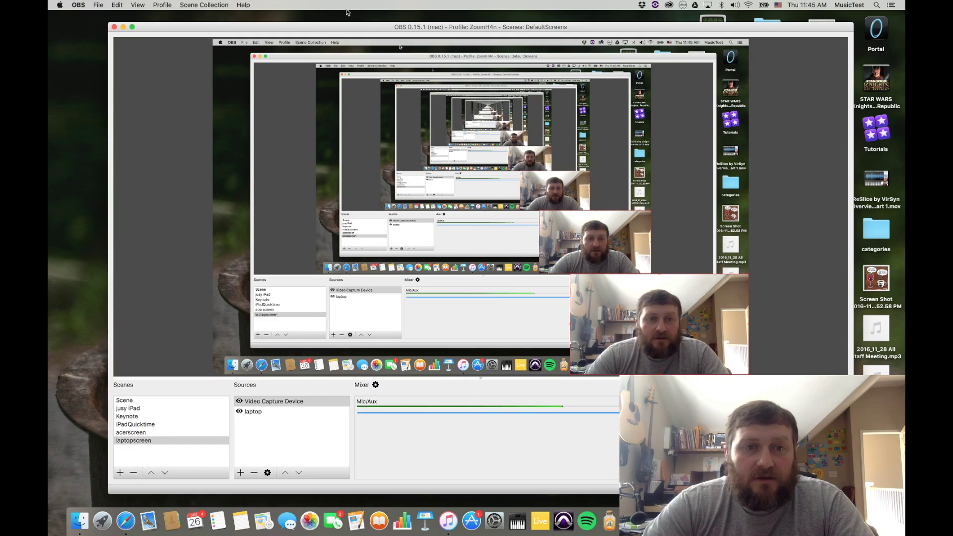
click(151, 433)
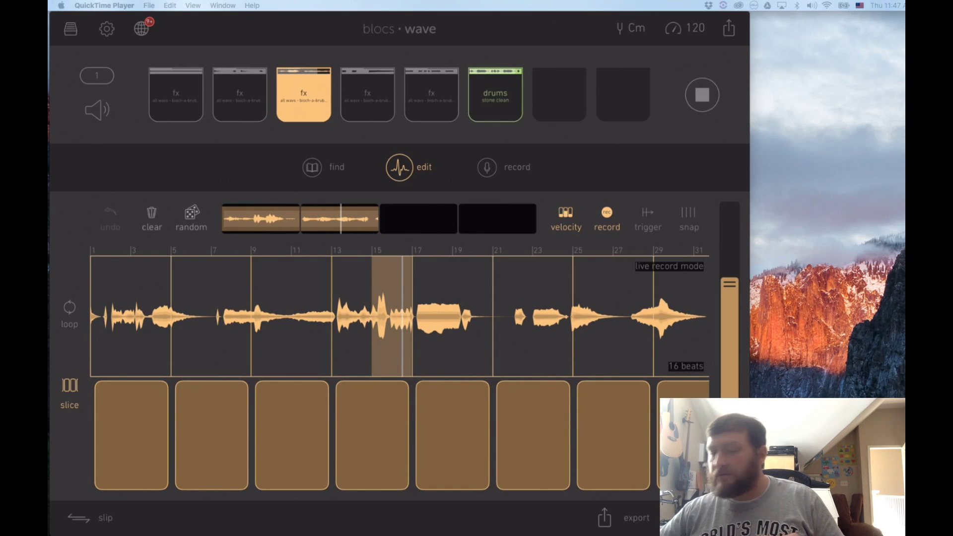
- Restart playback in Blocs Wave, activate the first and second fx loops, and stop playback
click(702, 94)
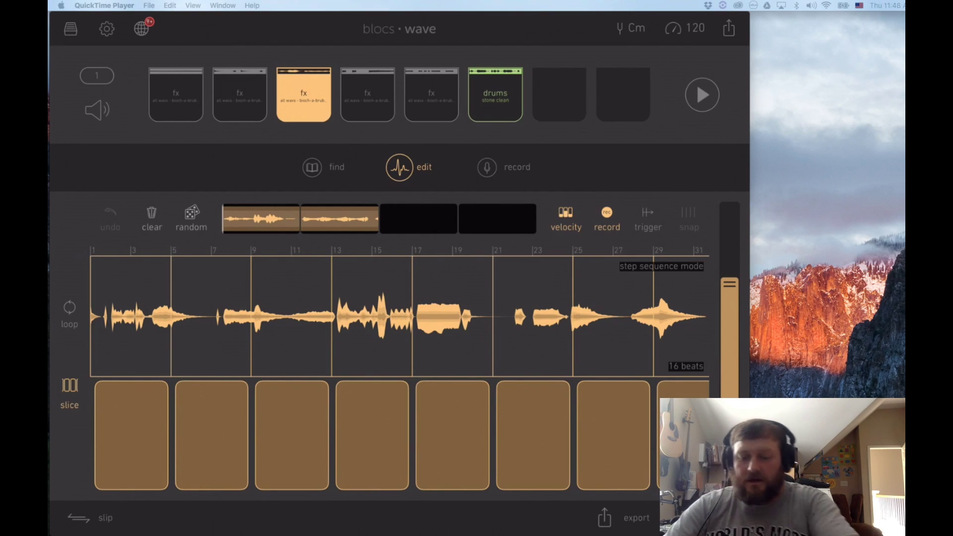
key(space)
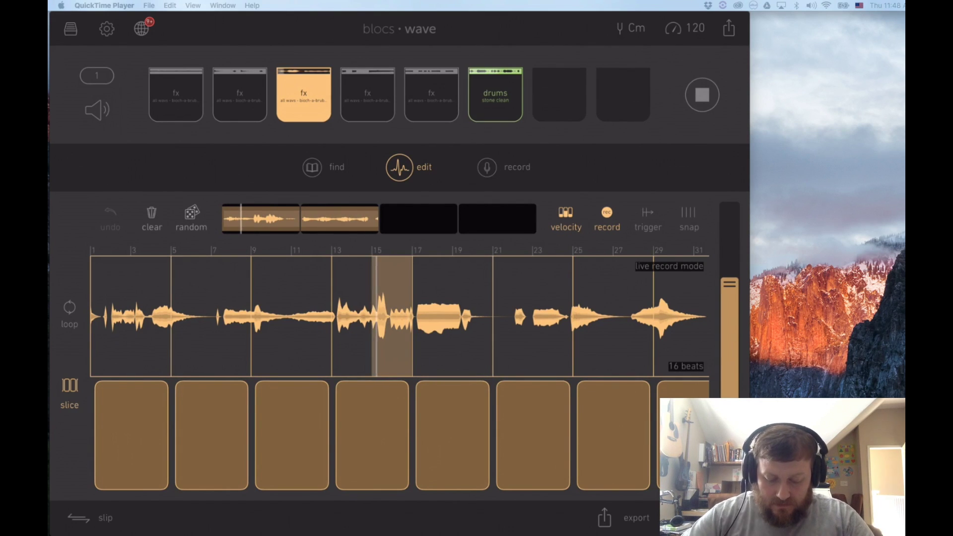
click(176, 94)
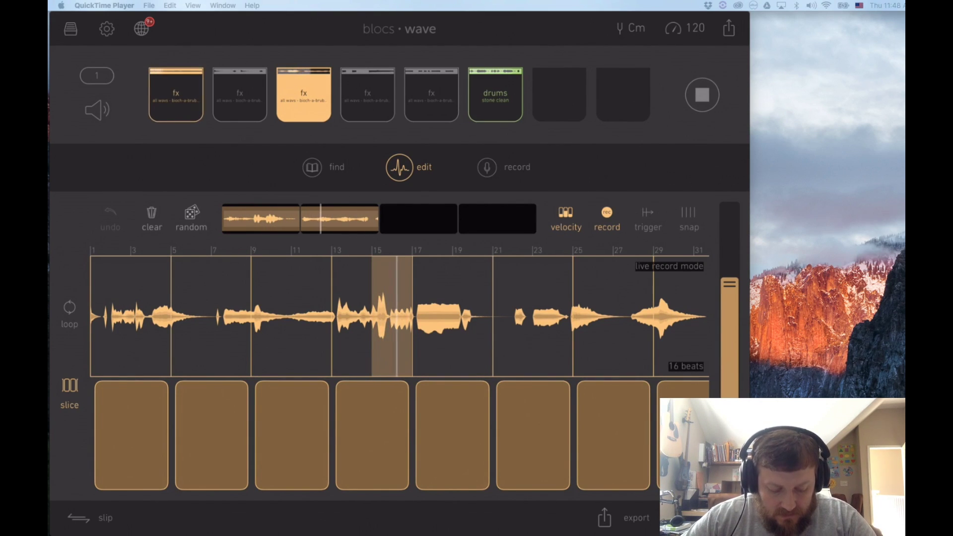
click(240, 94)
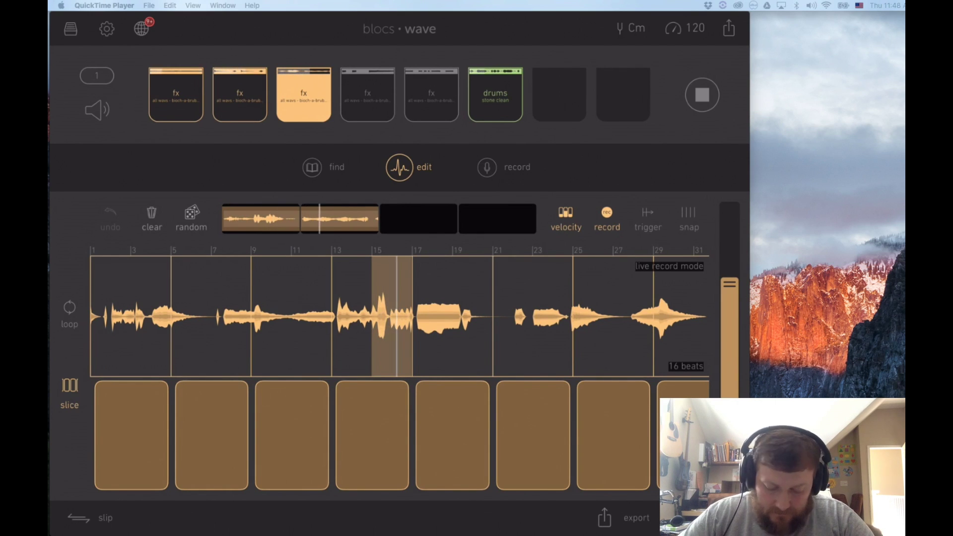
click(702, 94)
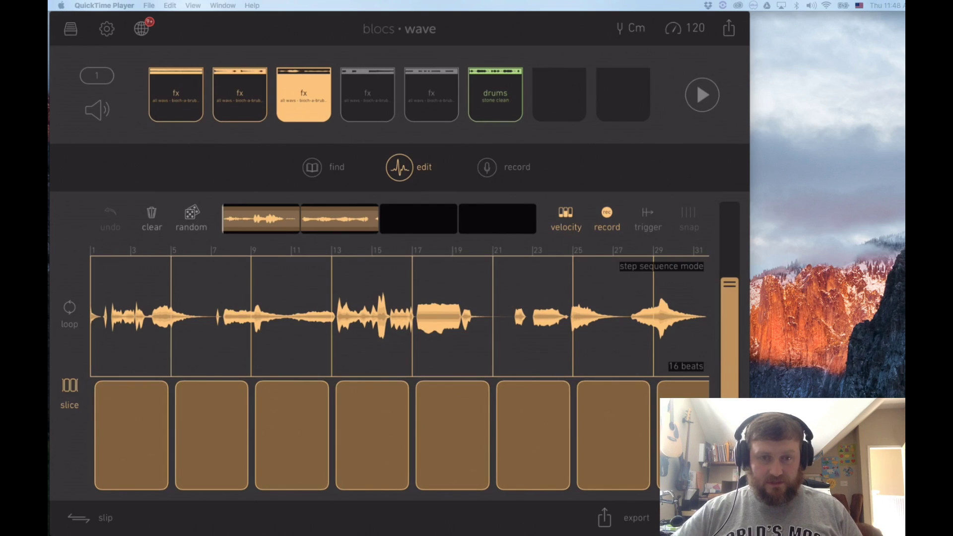
- Leave Blocs Wave for the iPad home screen, move to the next app page, and switch back to OBS
key(super+h)
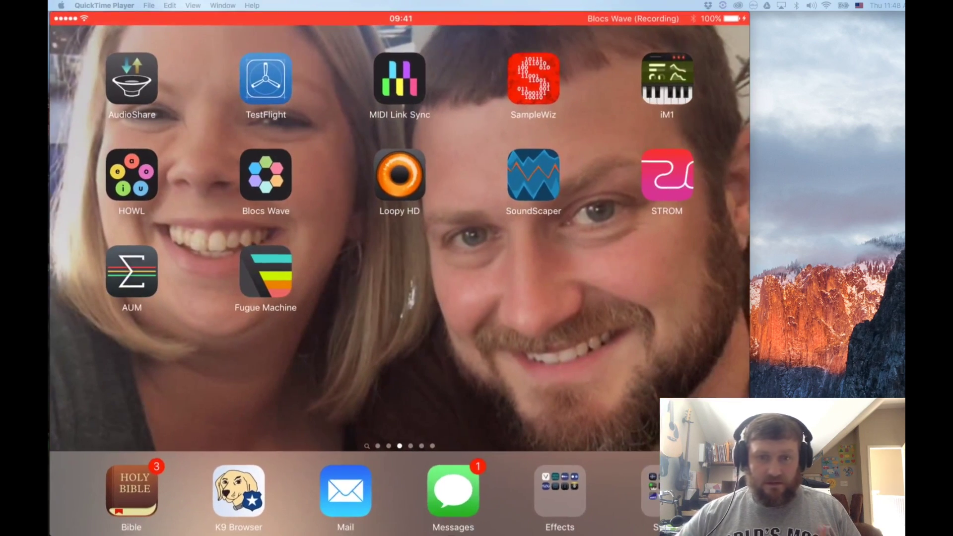
drag(596, 298, 298, 298)
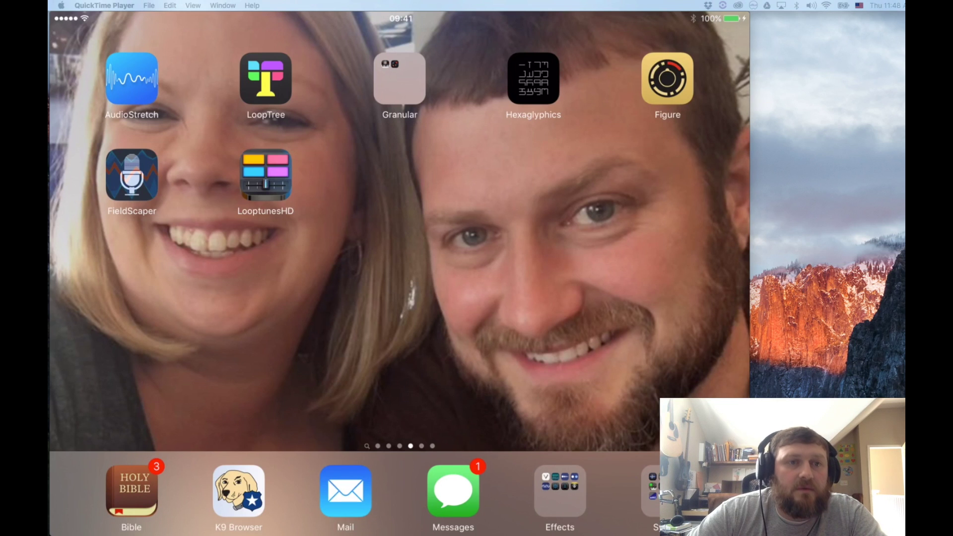
click(332, 508)
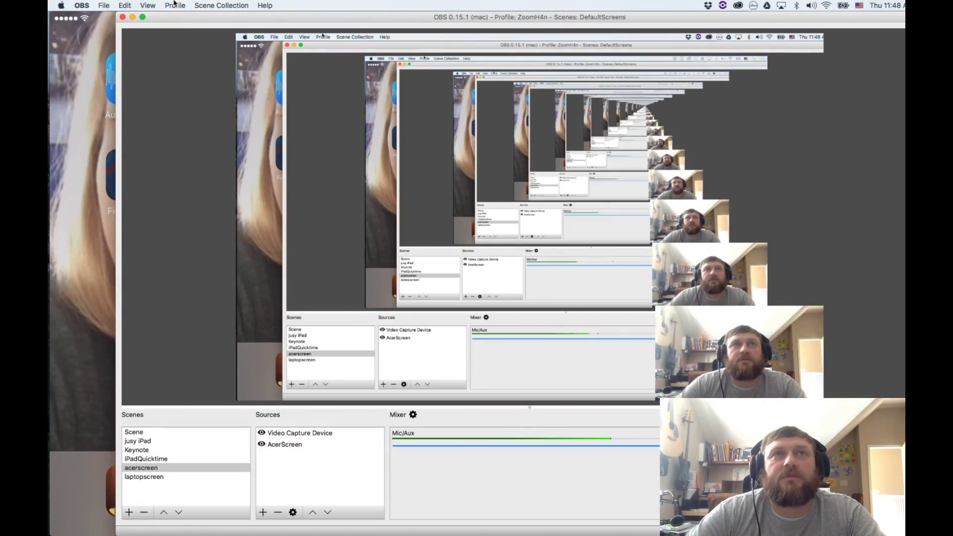
- Open the OBS settings, move the dialog clear of the webcam image, and display the Stream settings
click(174, 4)
mouse_move(125, 6)
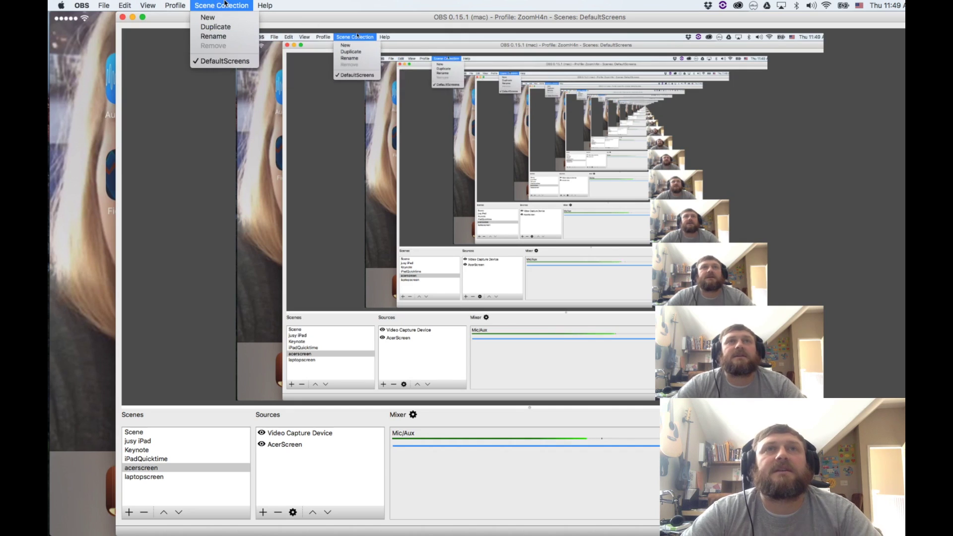
mouse_move(180, 4)
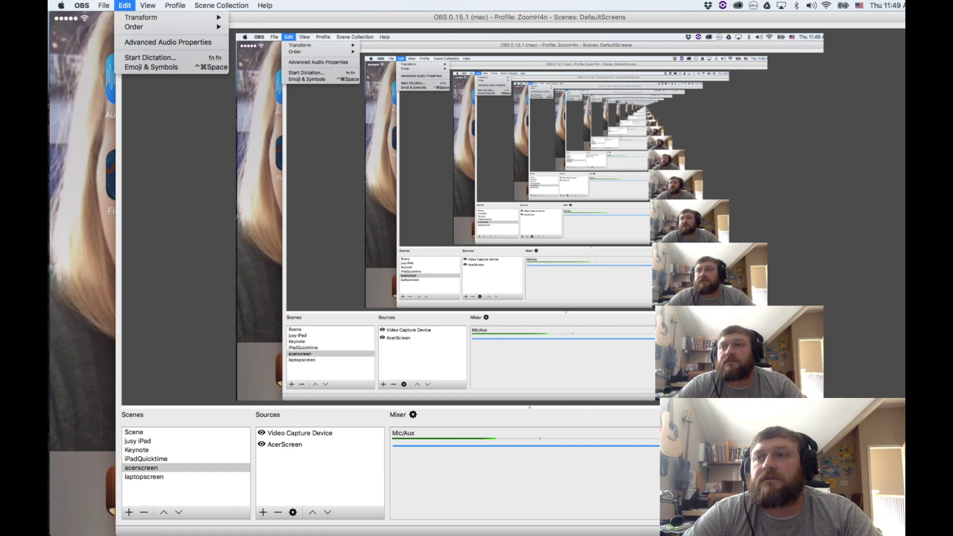
key(Escape)
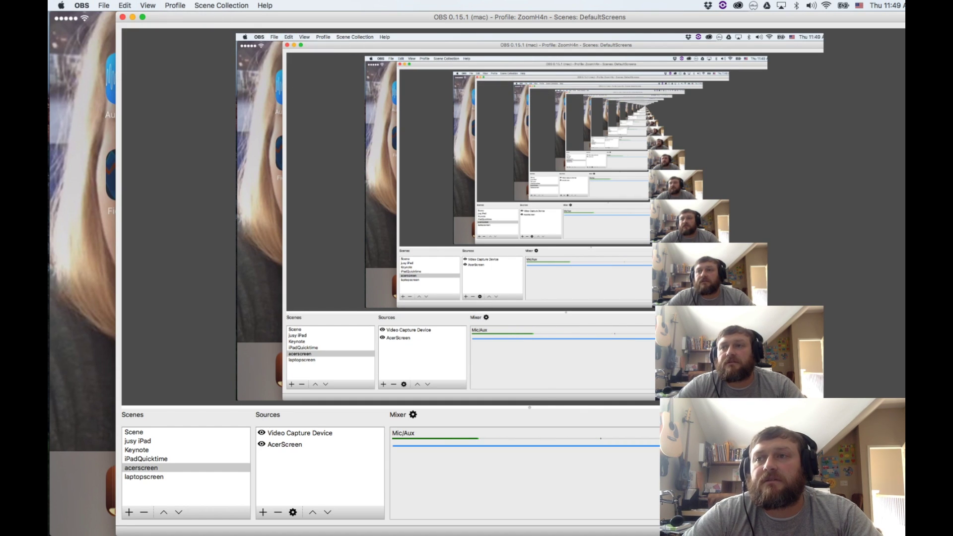
key(super+comma)
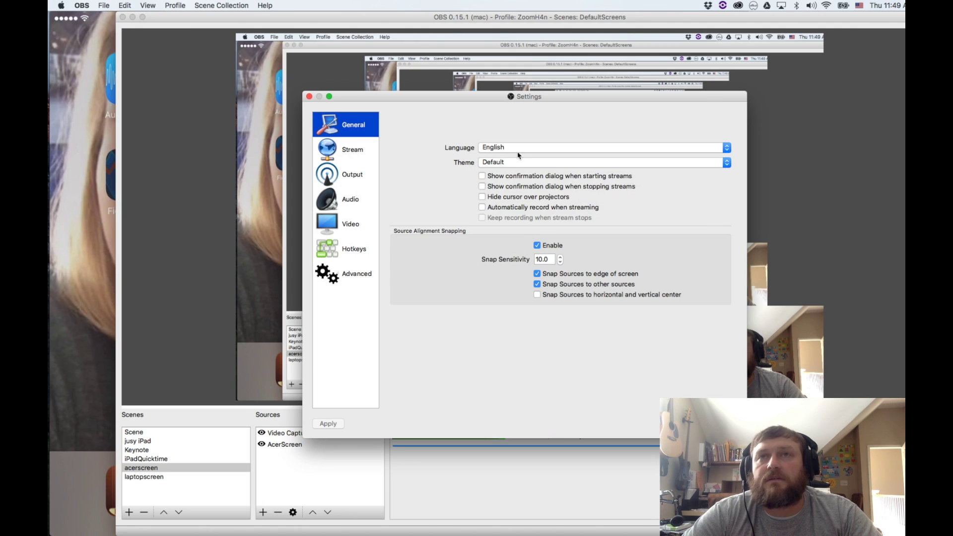
drag(395, 101, 249, 147)
click(196, 204)
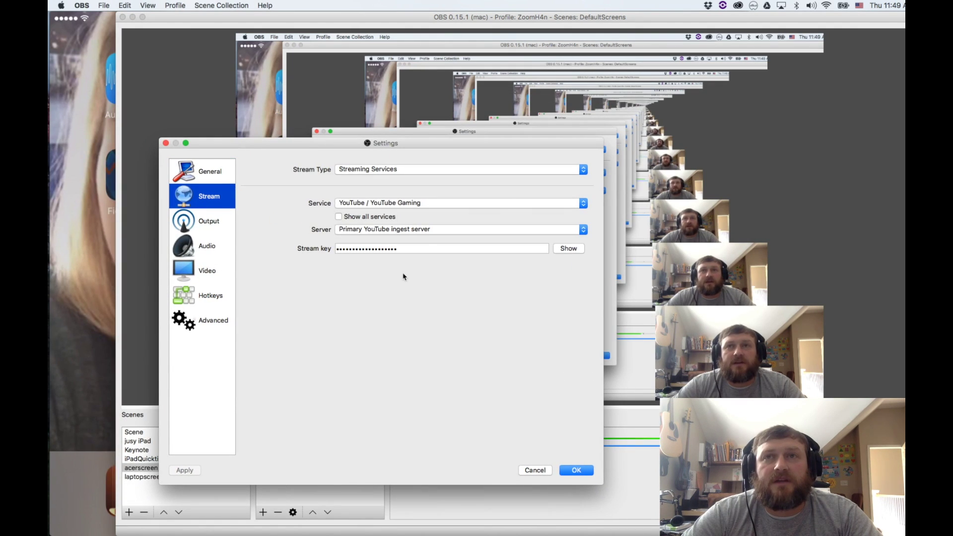
- Review the streaming, recording and audio track options in the Output settings
click(186, 223)
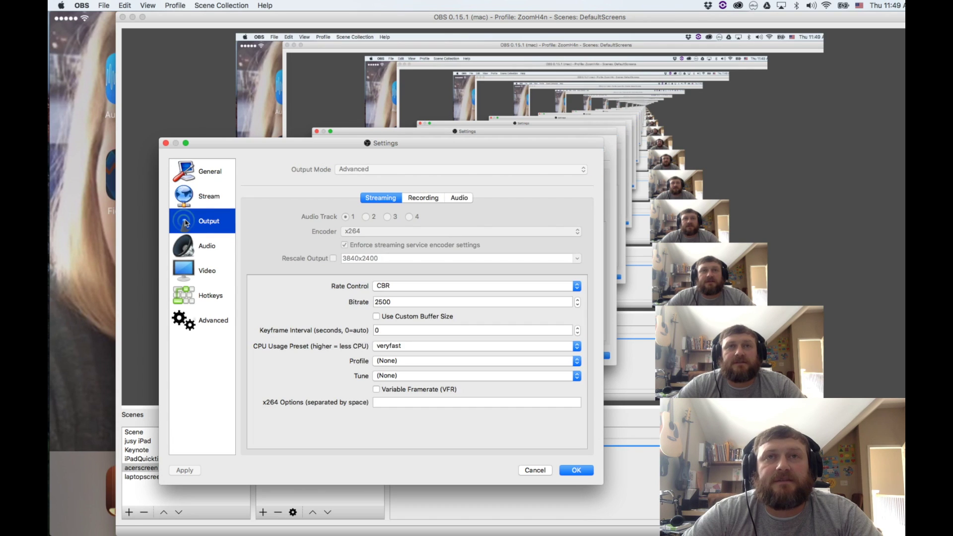
click(428, 198)
click(381, 197)
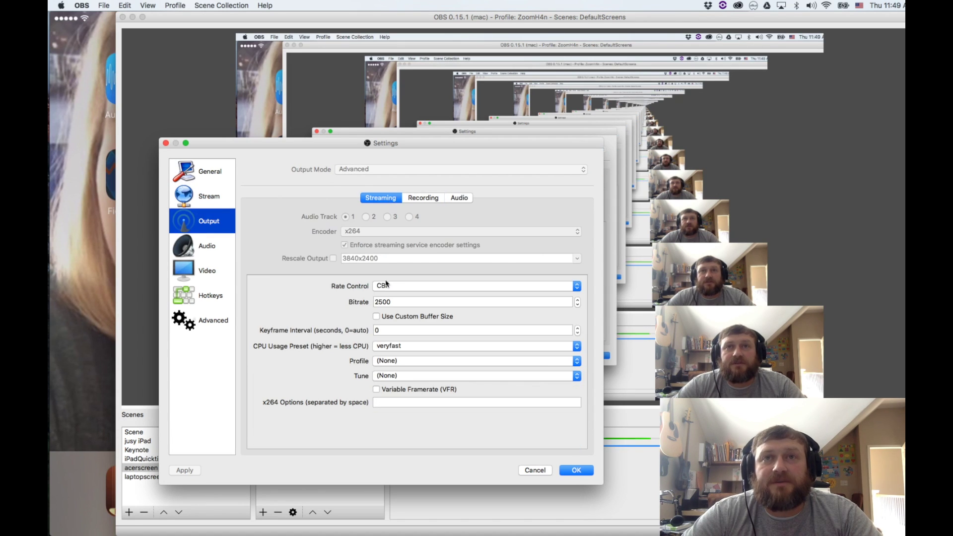
click(418, 198)
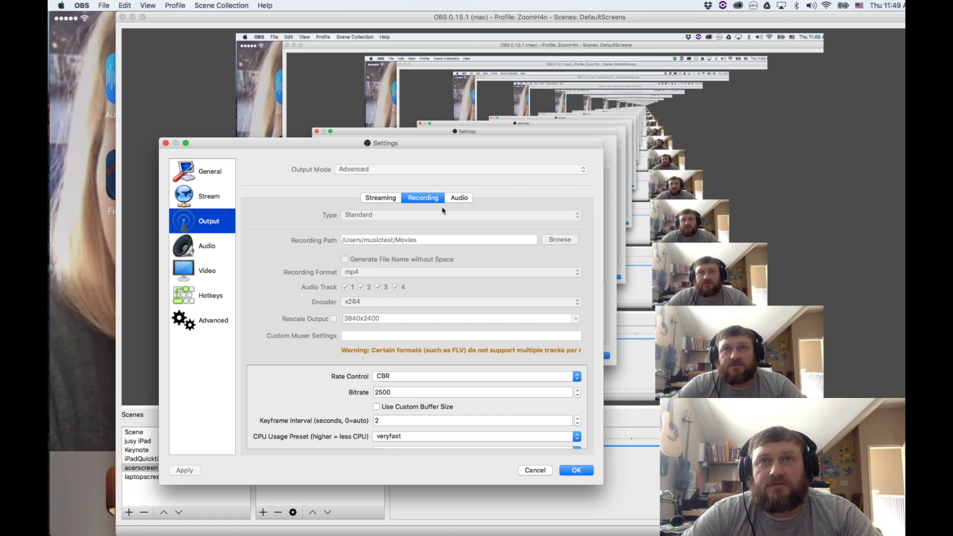
click(462, 199)
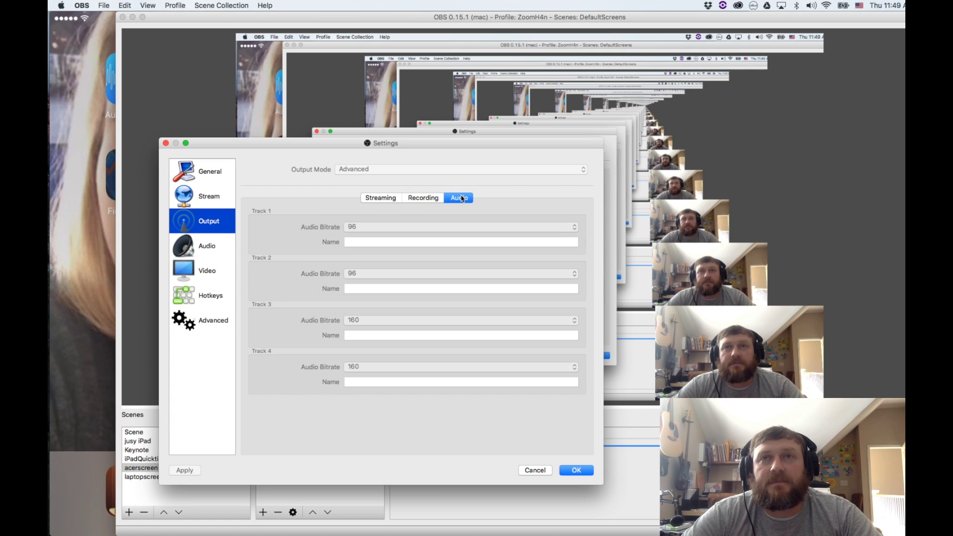
click(422, 199)
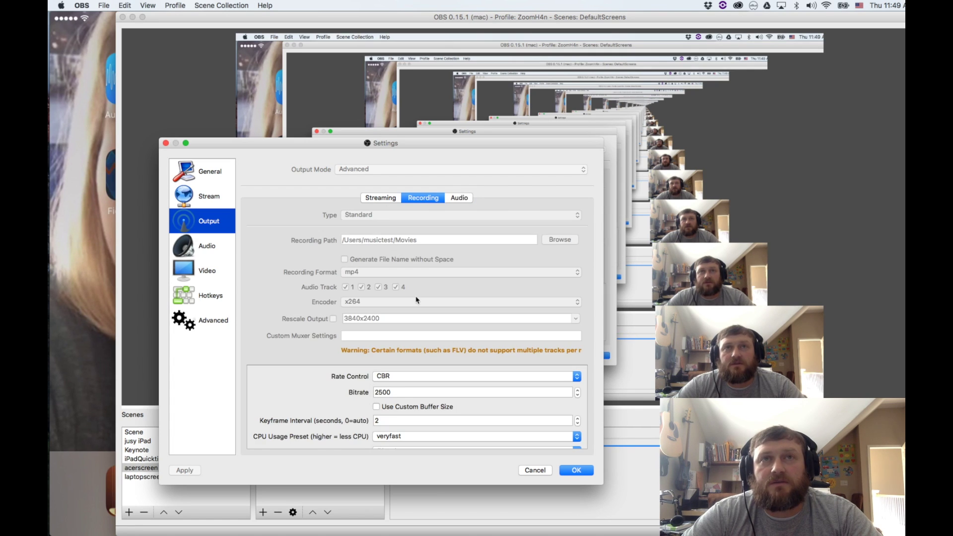
- Display the Audio settings and look through the devices available for Mic/Auxiliary Audio Device 2 without choosing one
click(197, 248)
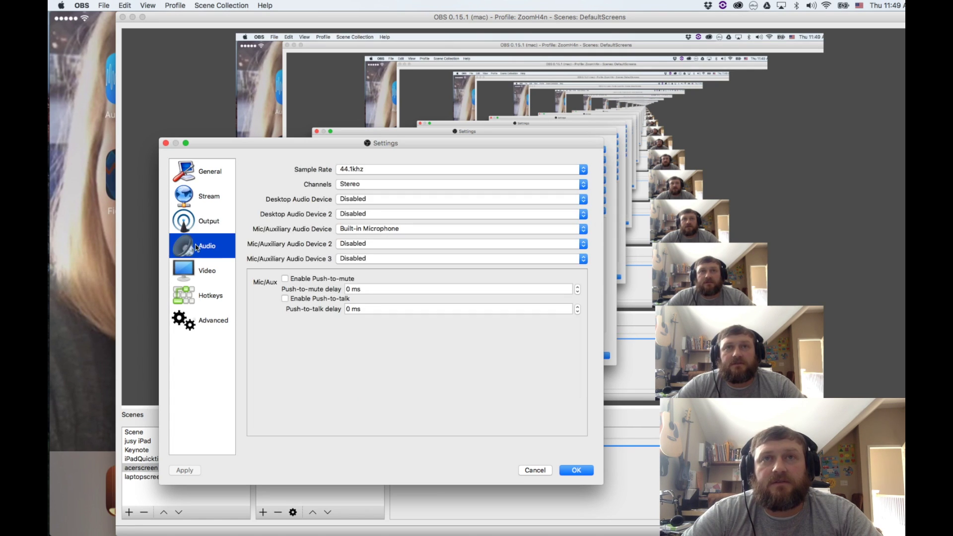
click(366, 248)
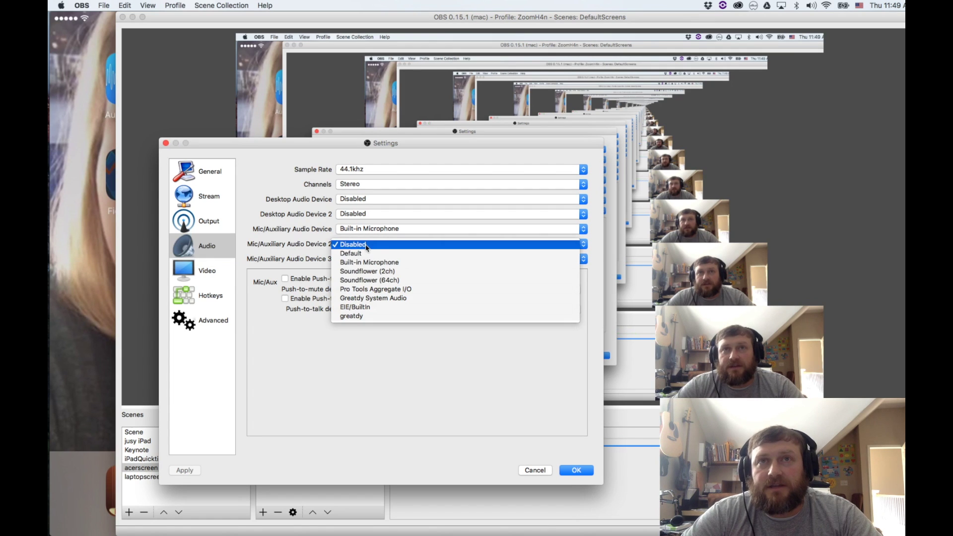
click(307, 240)
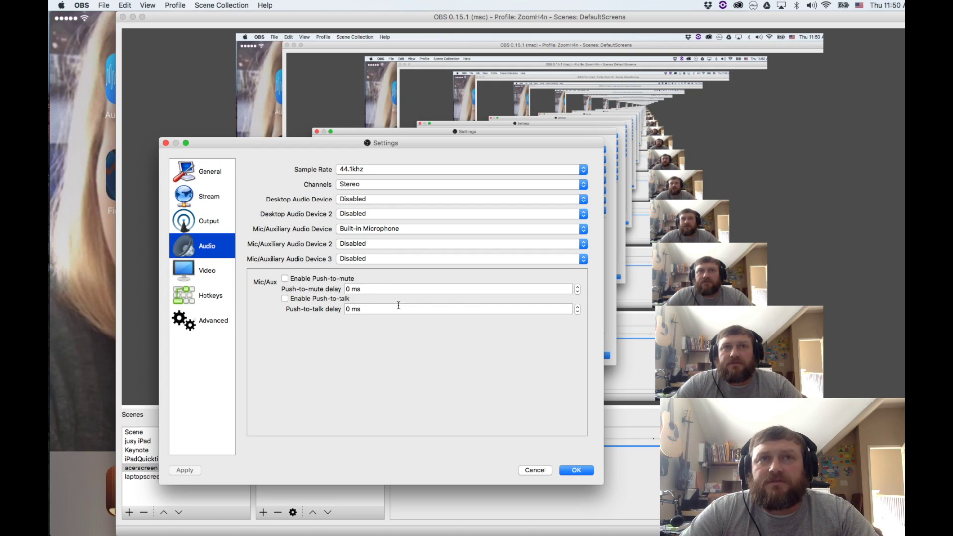
- Review the Video, Stream and Advanced settings and close the settings dialog without saving
click(205, 216)
click(204, 272)
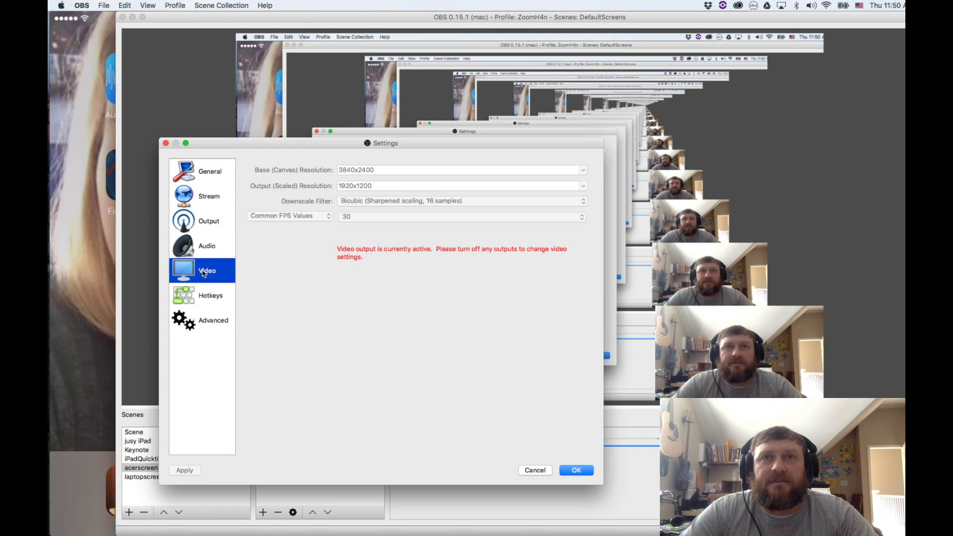
click(192, 225)
click(202, 199)
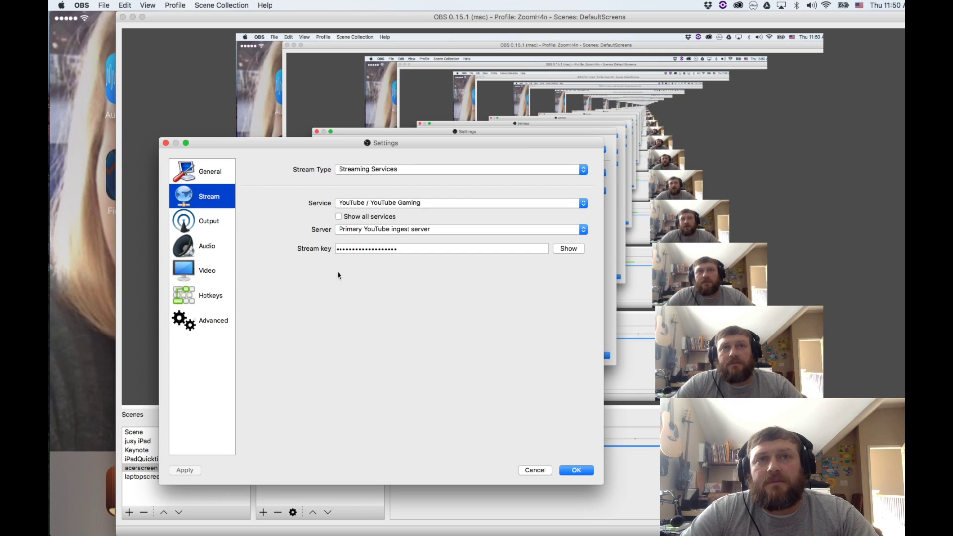
click(190, 325)
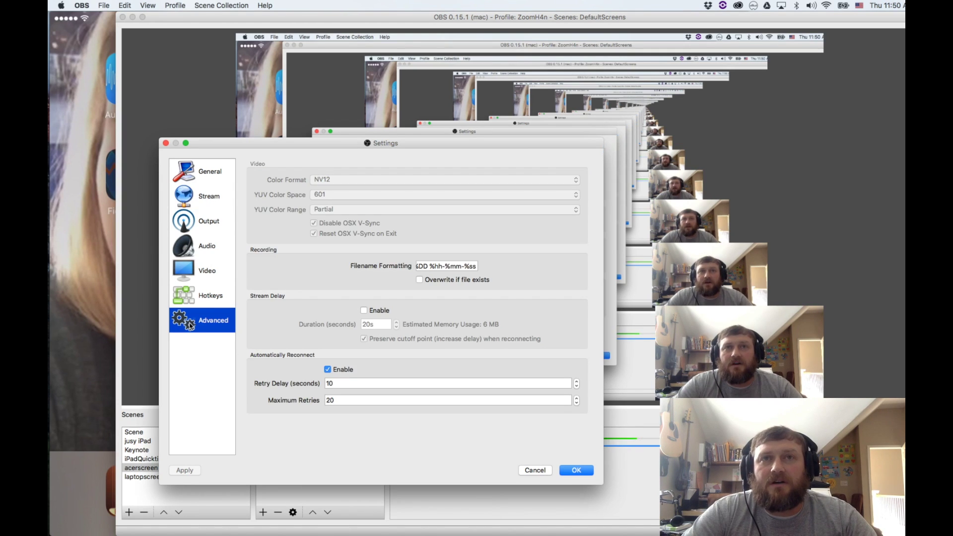
click(530, 471)
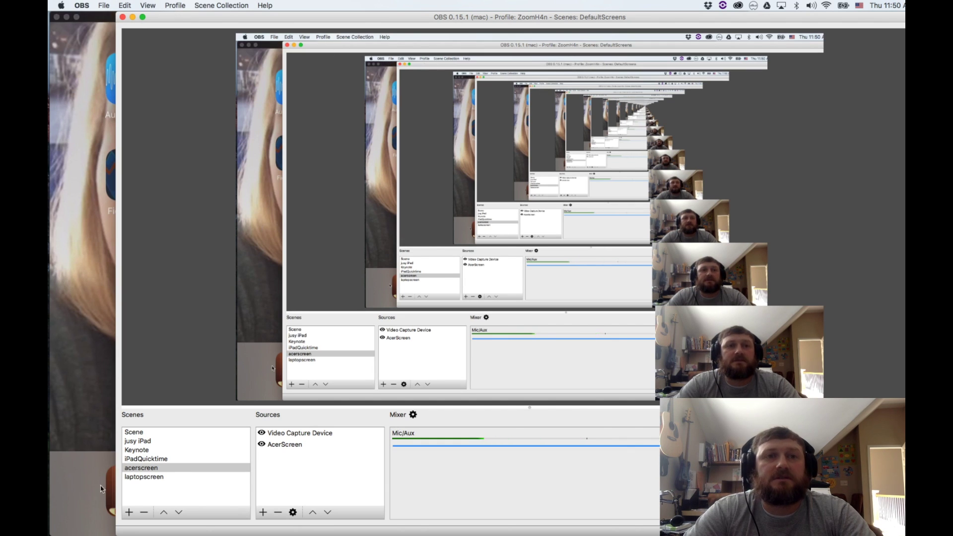
key(super+Tab)
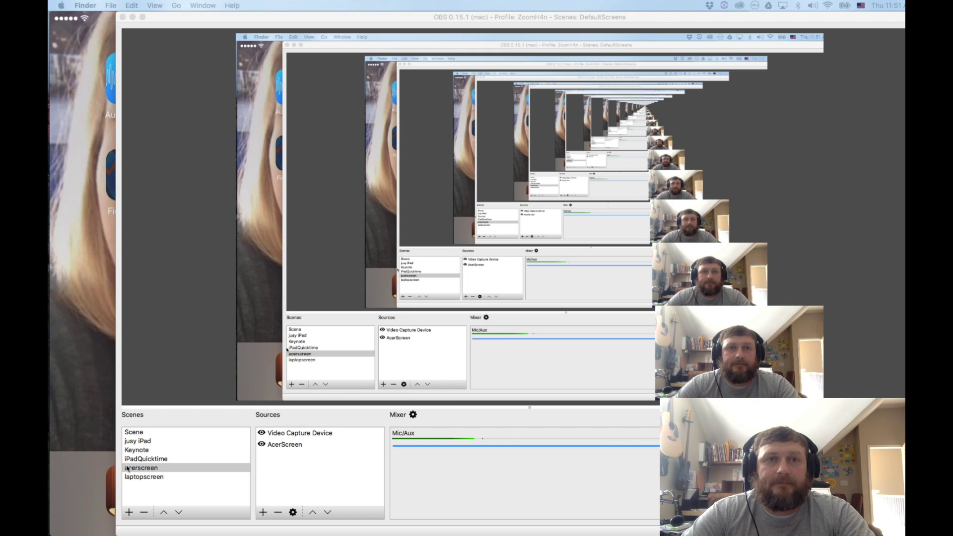
click(141, 476)
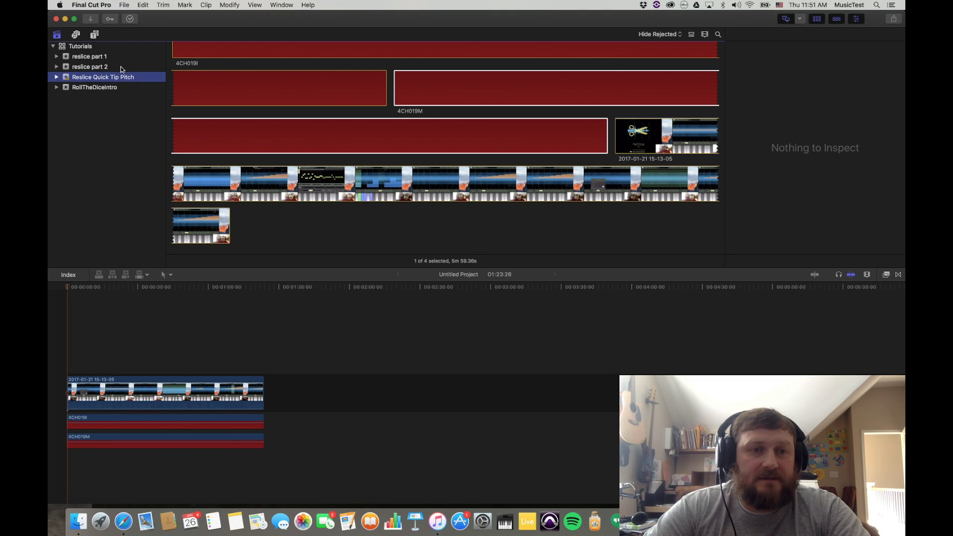
click(101, 67)
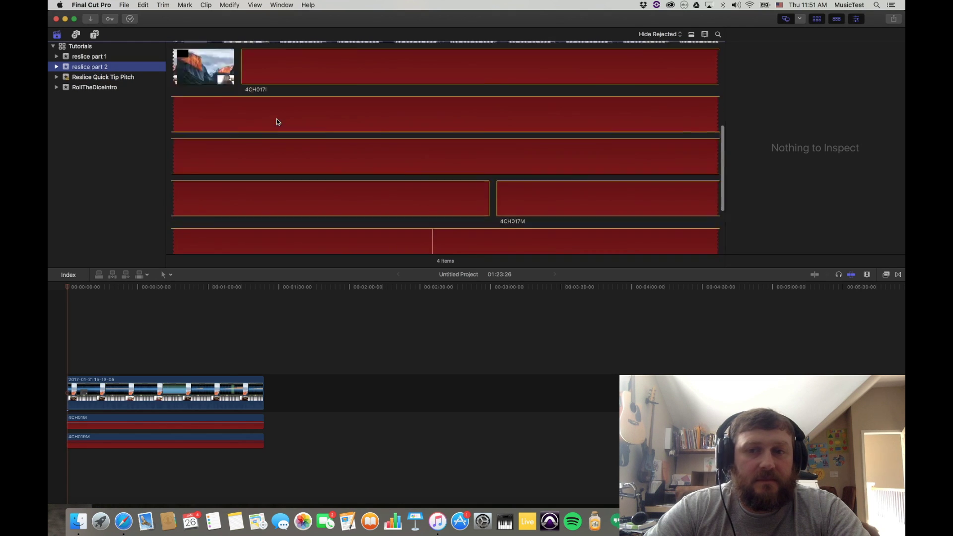
scroll(279, 109, down, 2)
scroll(278, 108, down, 3)
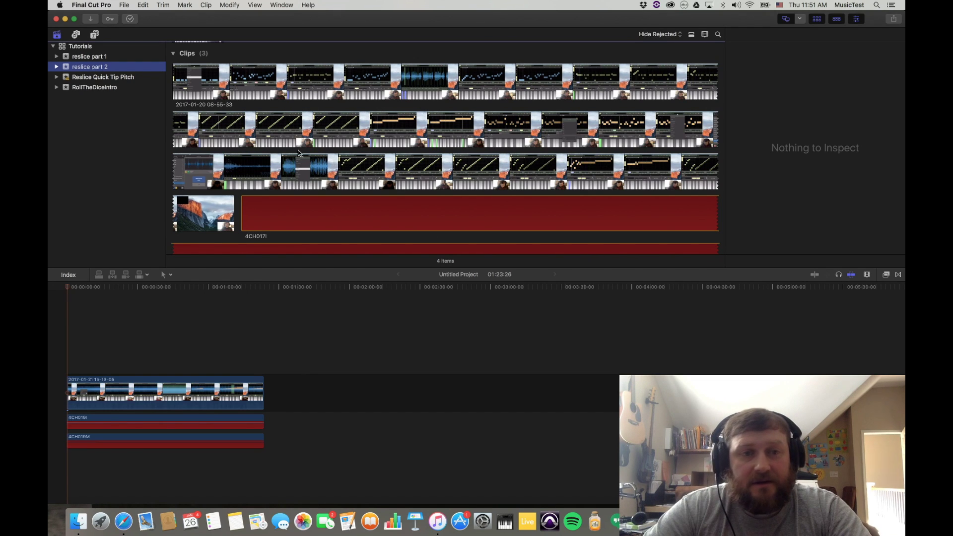
click(265, 130)
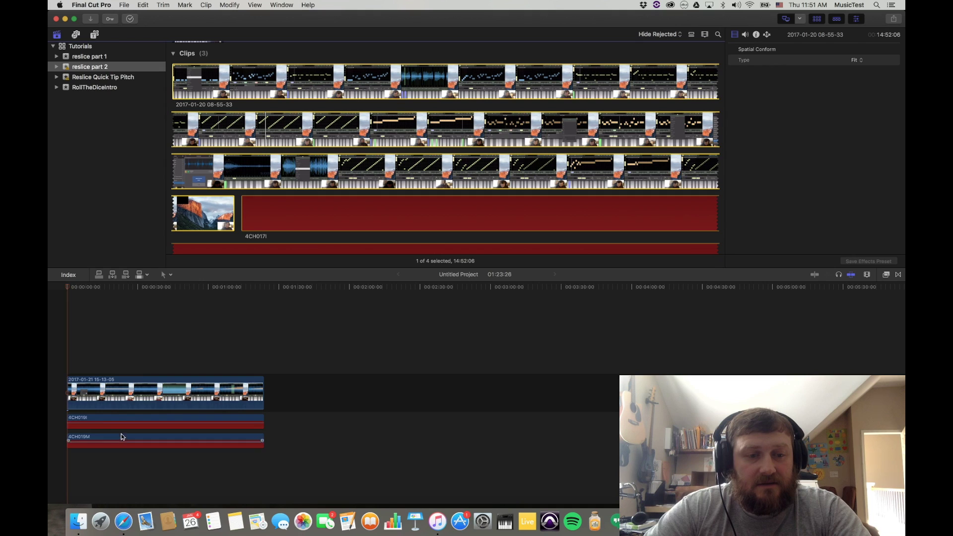
- Open the share destination preferences, compare the HD 1080p preset with the destinations that can be added, and close them
click(123, 5)
mouse_move(151, 94)
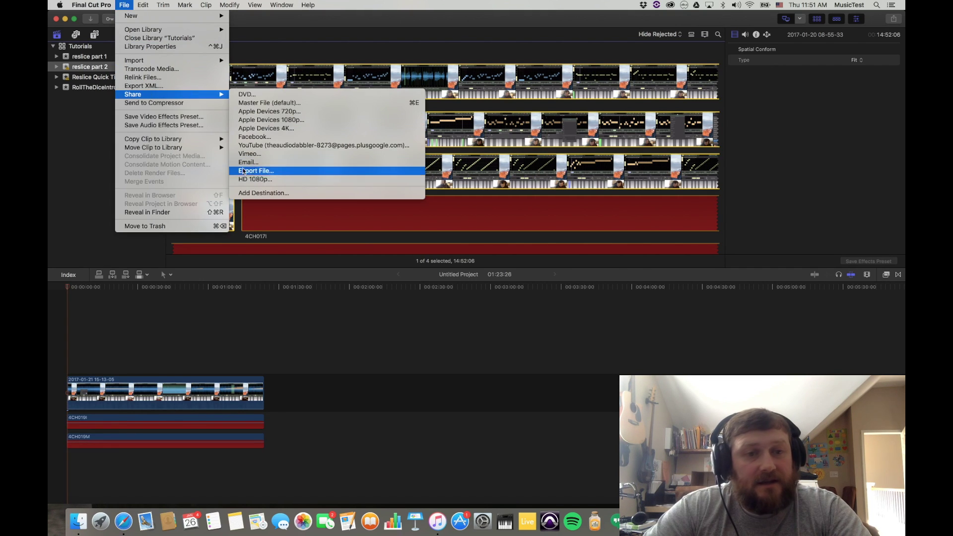
click(263, 193)
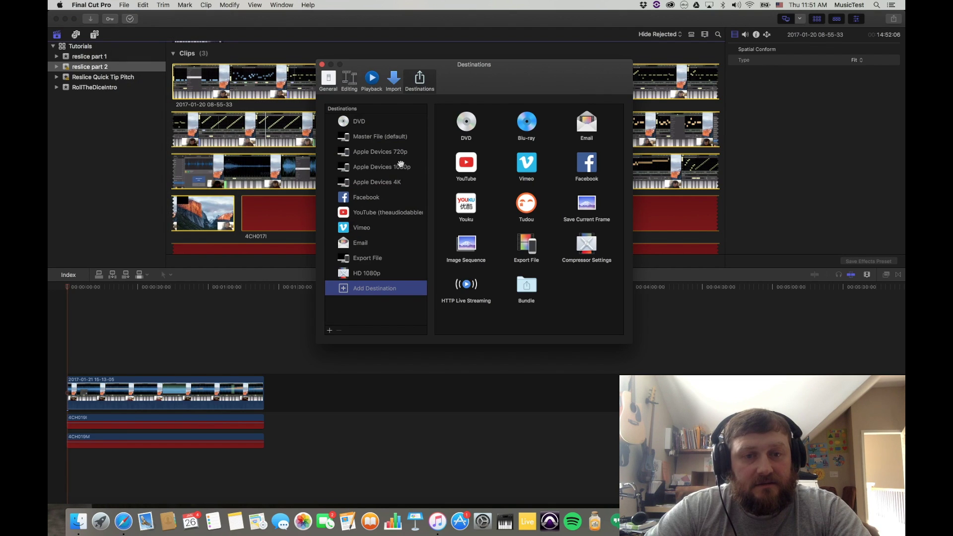
click(363, 274)
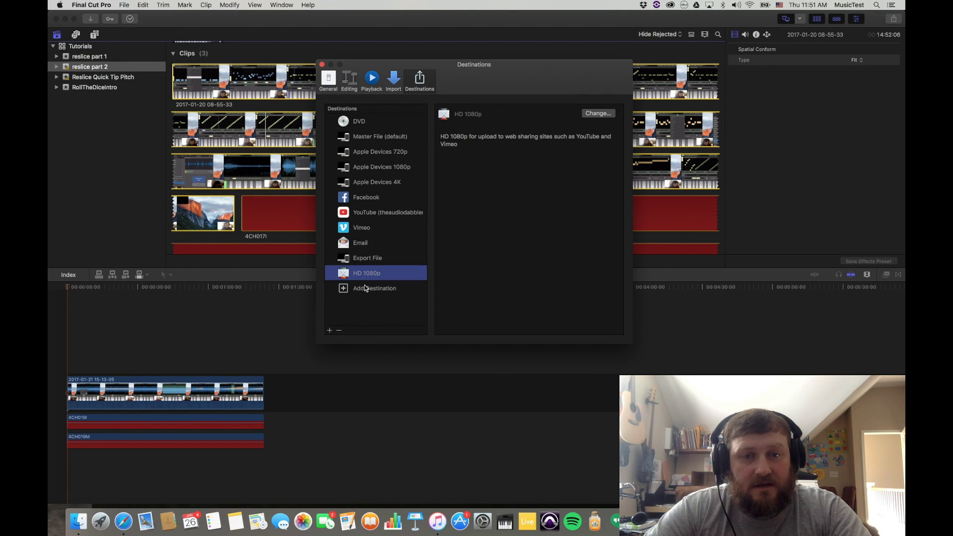
click(365, 288)
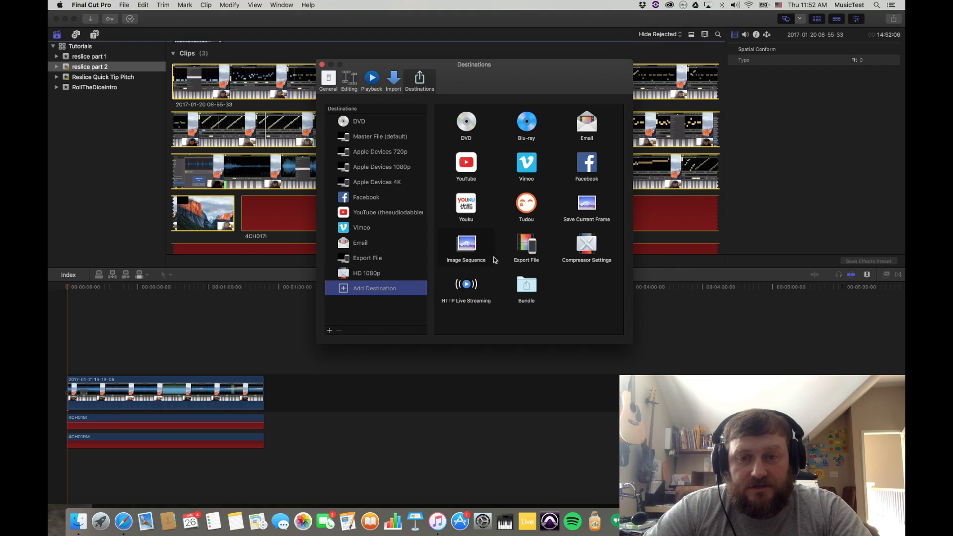
click(374, 274)
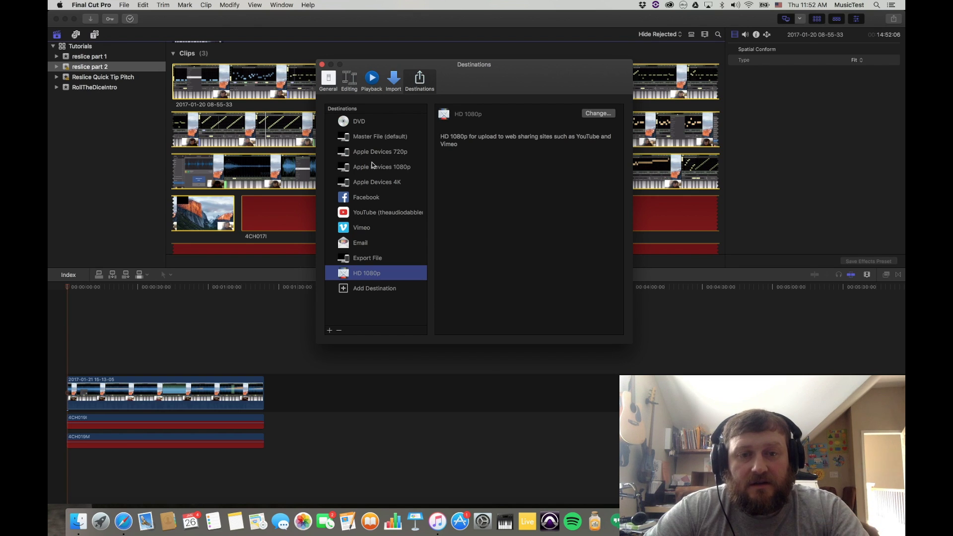
click(370, 287)
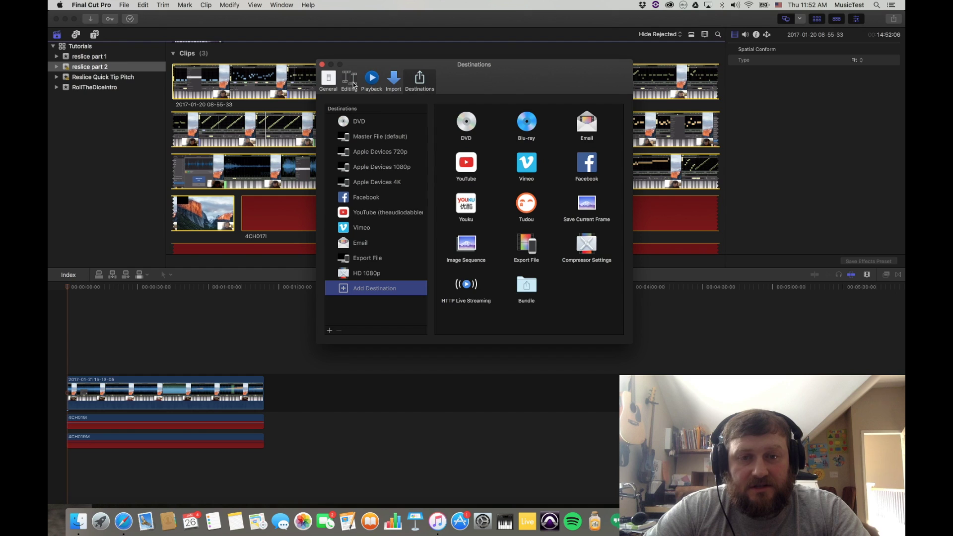
click(322, 65)
- Display the share destinations for the selected clip once more without choosing one and minimize the Final Cut Pro window
click(124, 4)
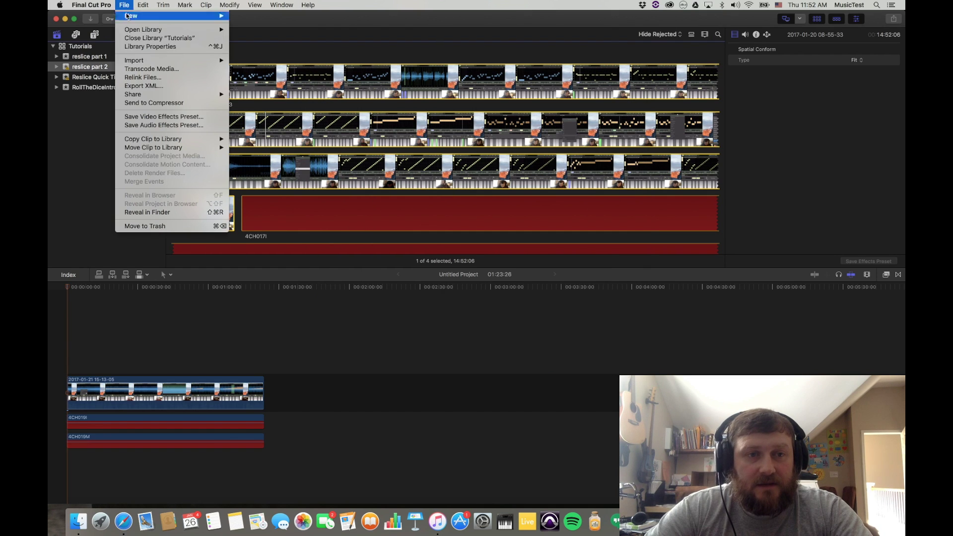
mouse_move(164, 94)
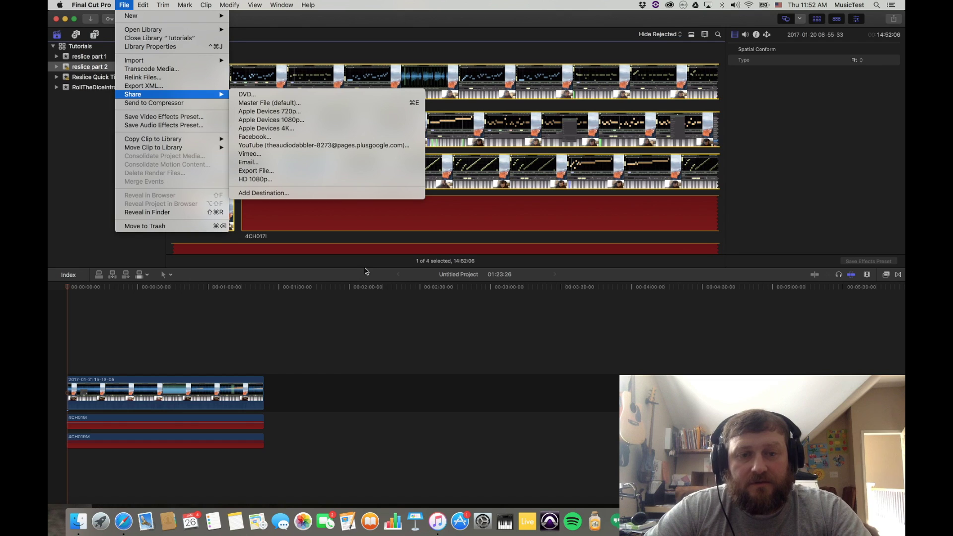
click(395, 341)
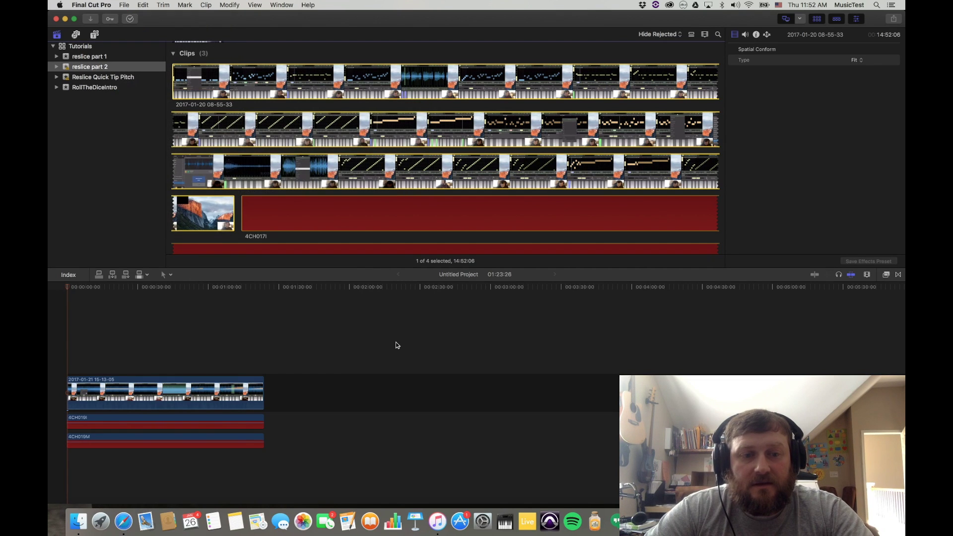
click(64, 19)
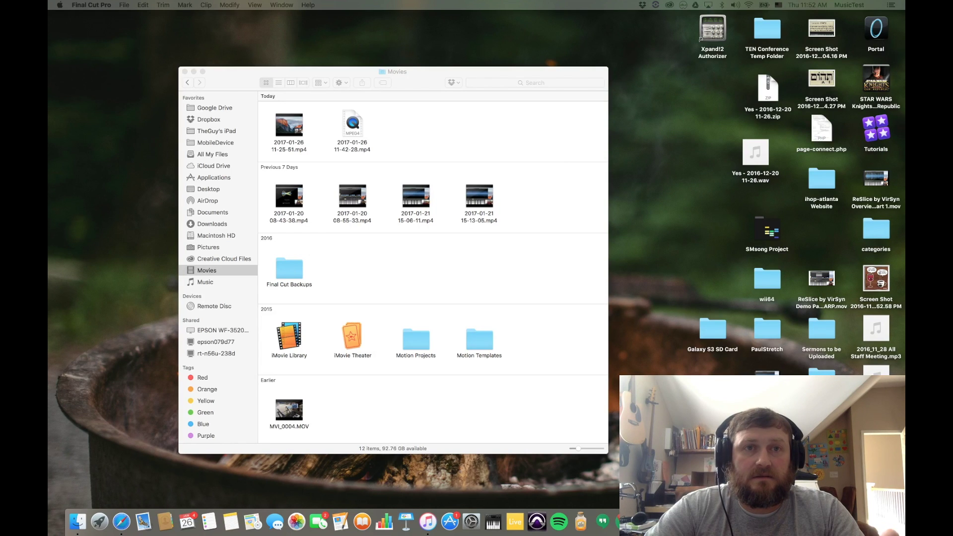
- Switch OBS to the acerscreen scene, show the OBS Studio page on obsproject.com in Safari, and return to the OBS window
click(149, 467)
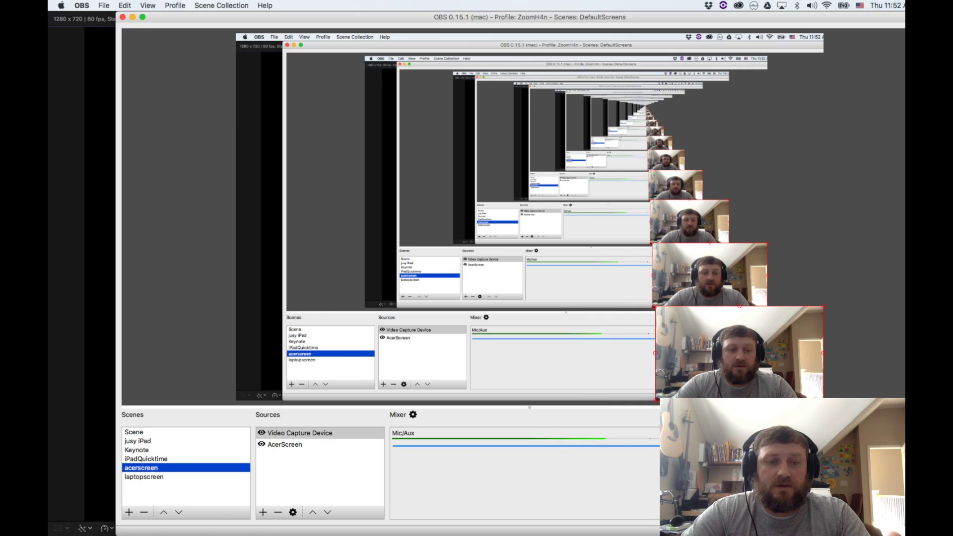
key(super+Tab)
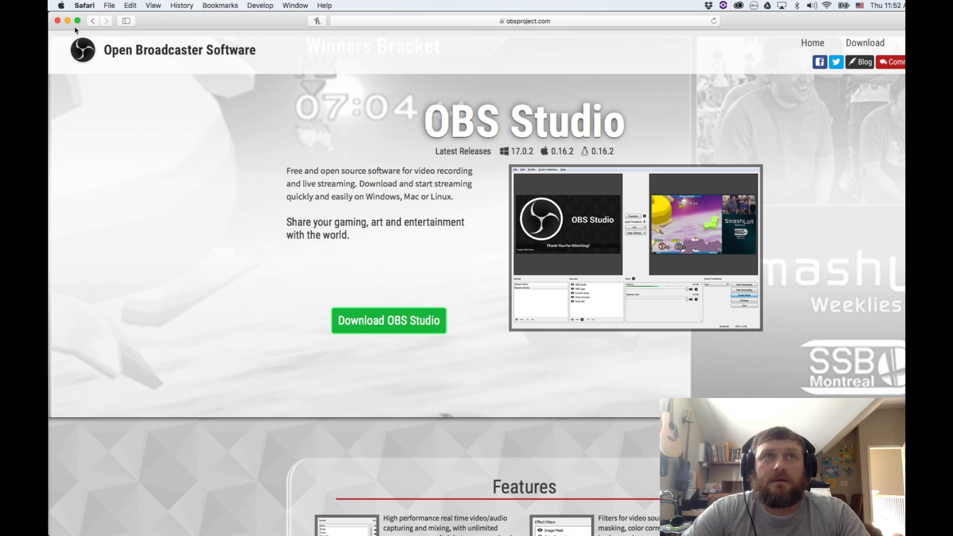
key(super+Tab)
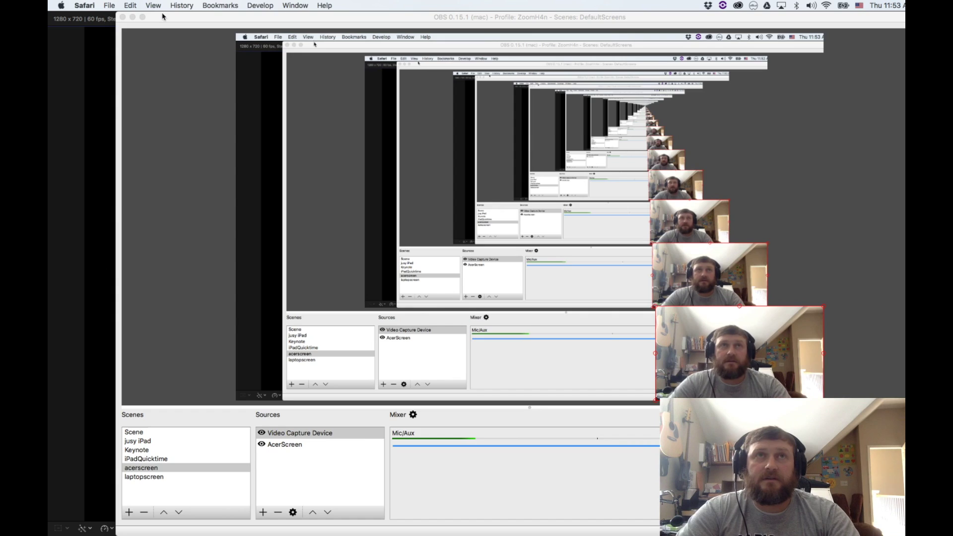
- Minimize the OBS window and quit Final Cut Pro to uncover the iPad mirror in QuickTime Player
drag(130, 17, 48, 534)
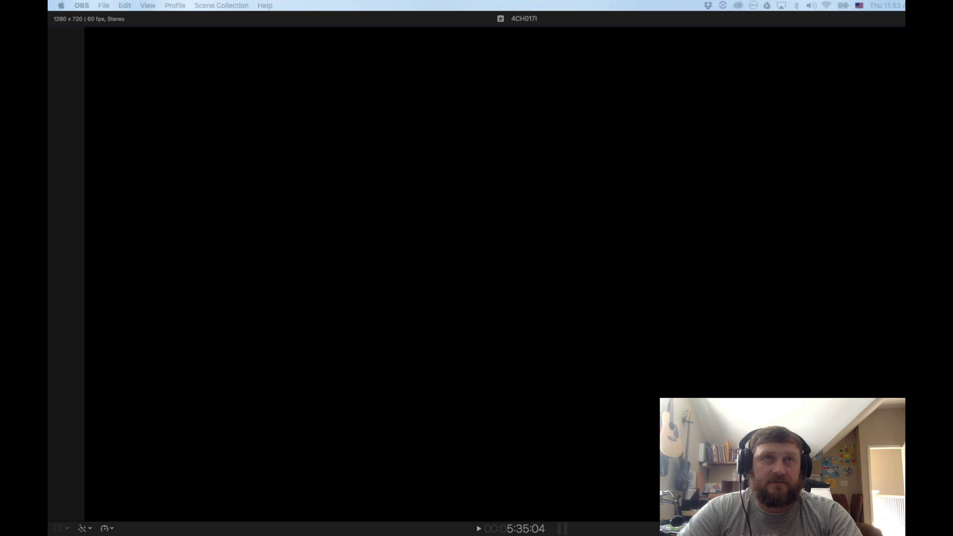
click(74, 20)
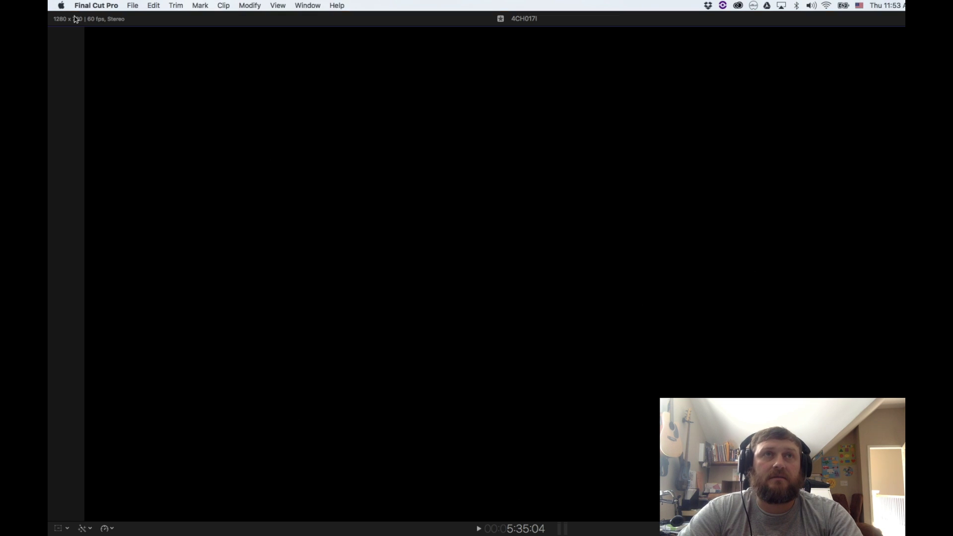
click(85, 7)
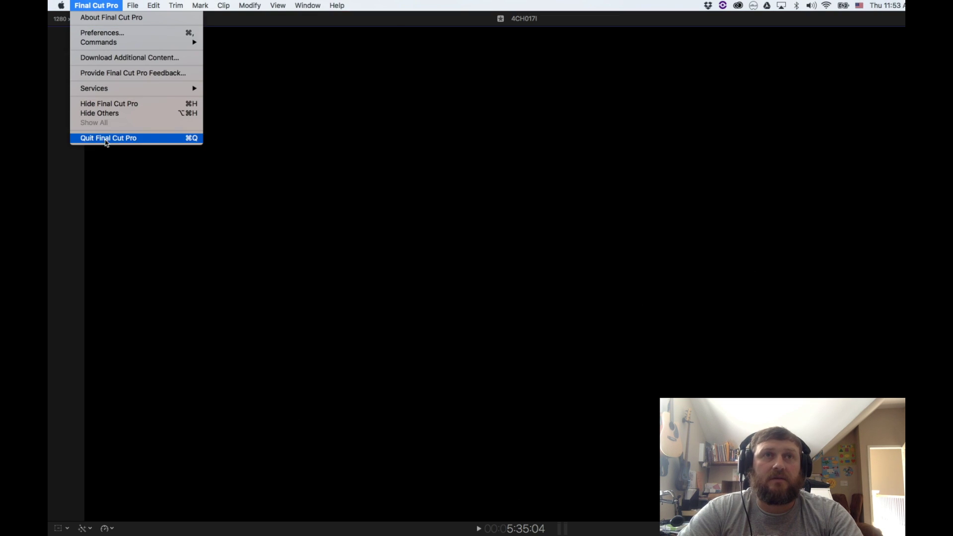
click(105, 138)
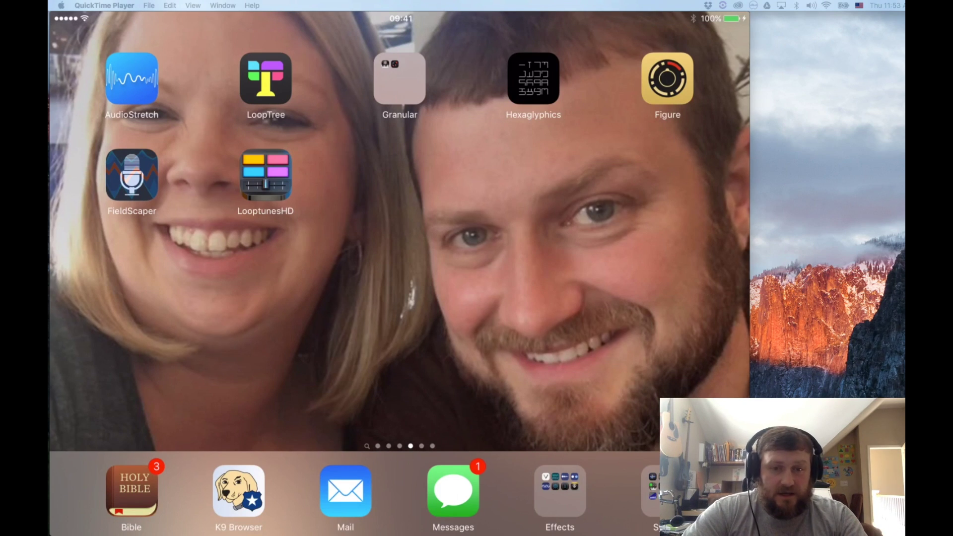
mouse_move(228, 444)
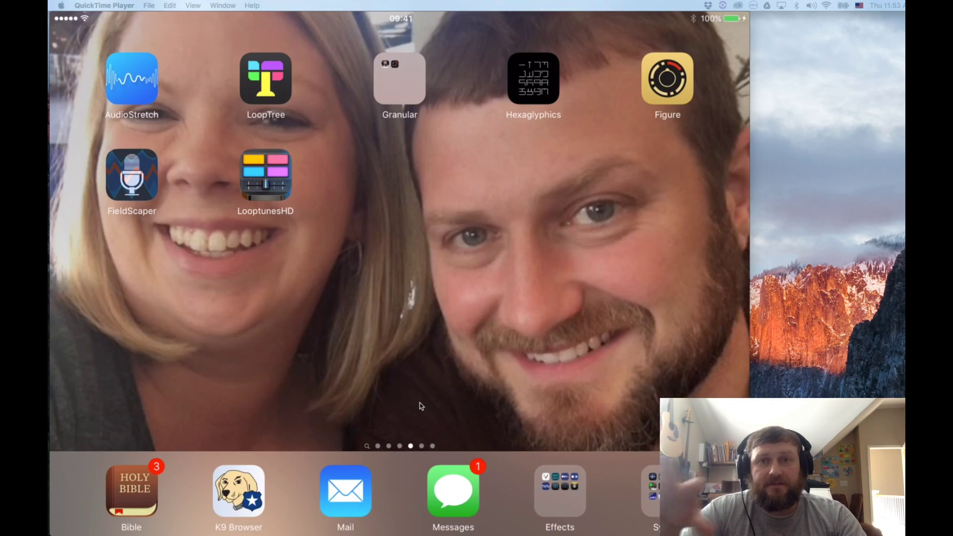
- Check the iPad mirror's recording controls in QuickTime Player and return to OBS to show the iPadQuicktime scene
mouse_move(471, 429)
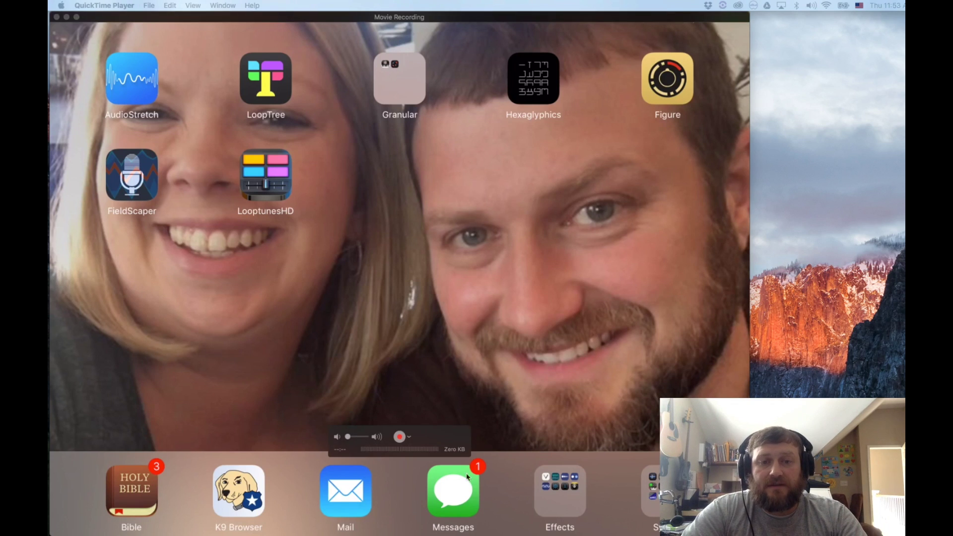
click(430, 400)
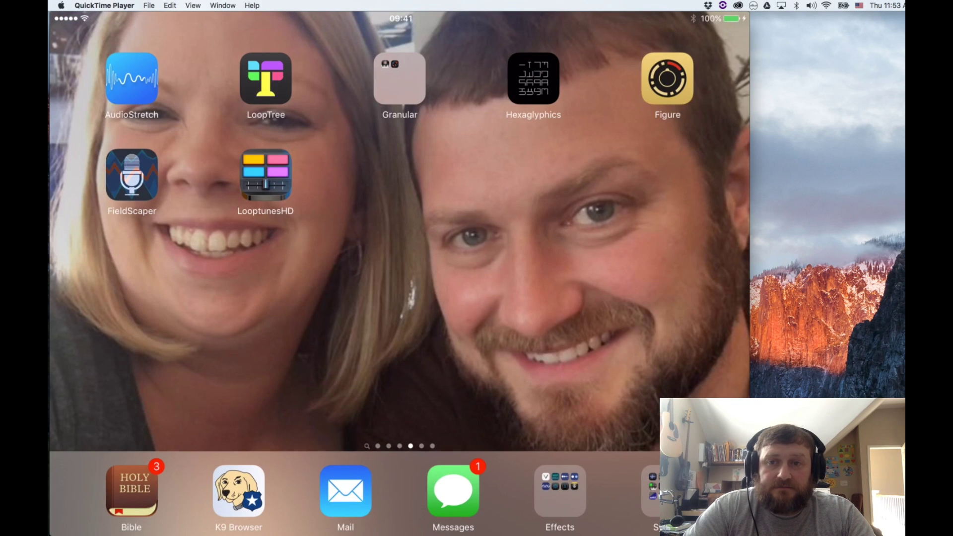
drag(575, 420, 815, 11)
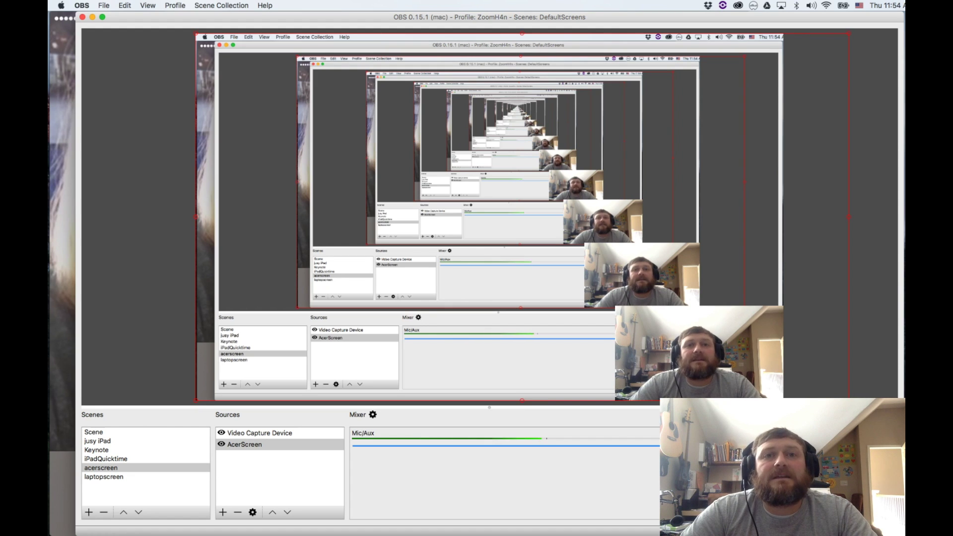
click(117, 459)
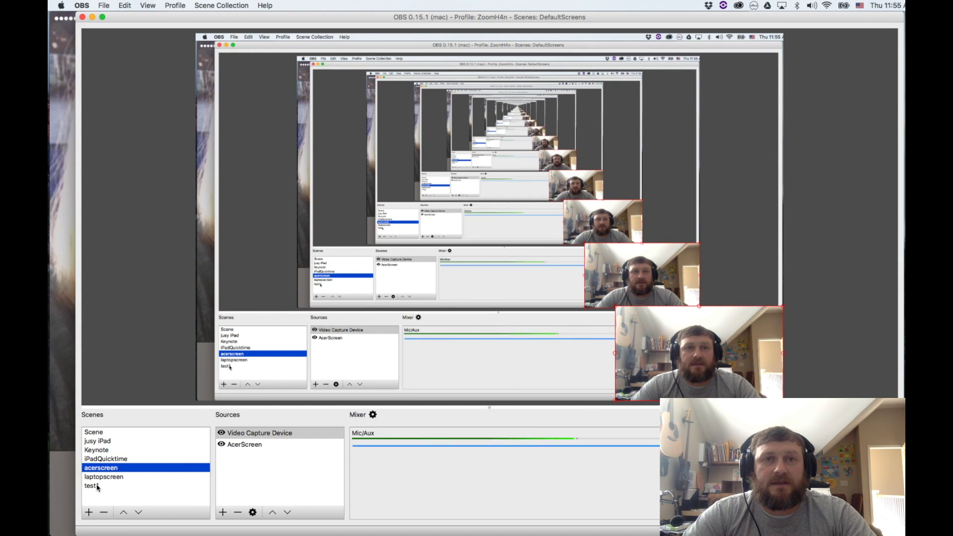
- Add a Window Capture source named qt2 to the acerscreen scene, capturing the [QuickTime Player] Movie Recording window
click(222, 512)
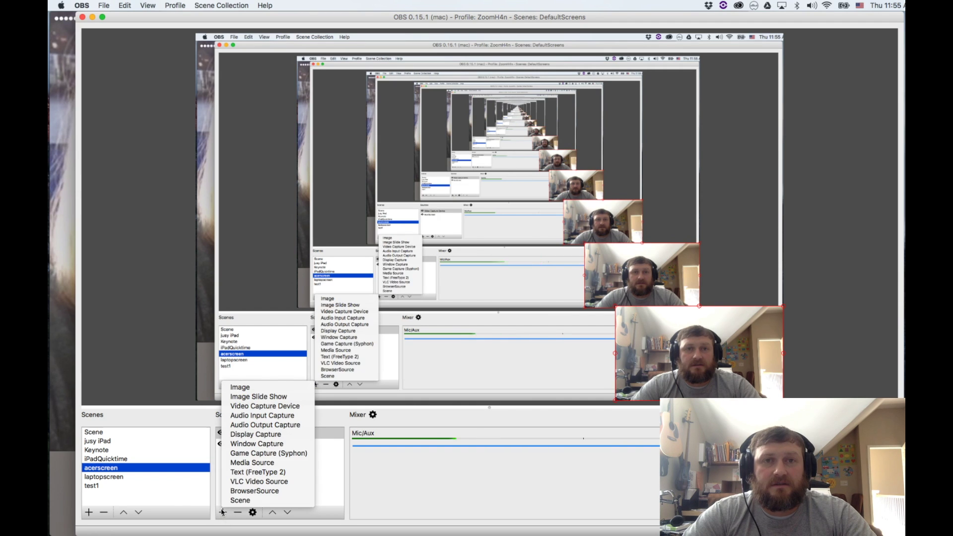
click(277, 444)
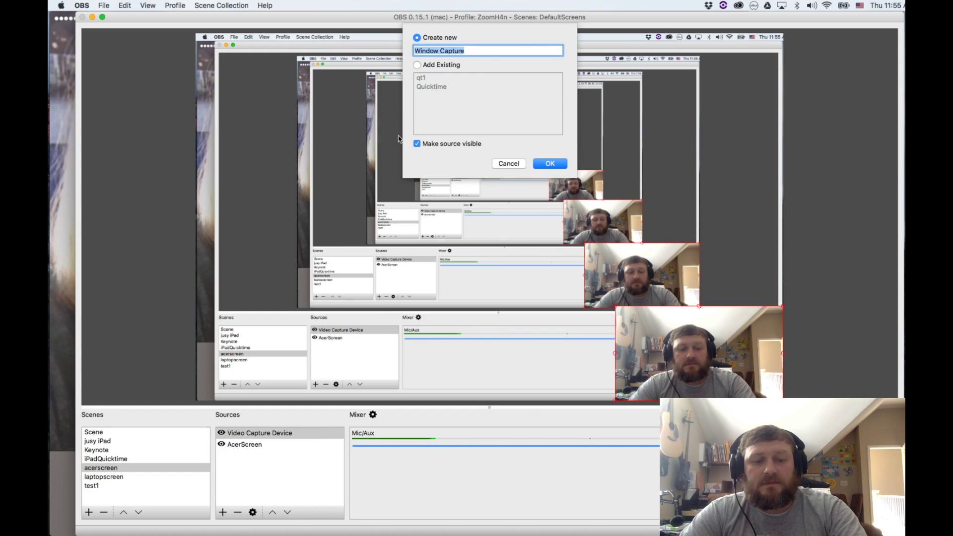
text(qt2)
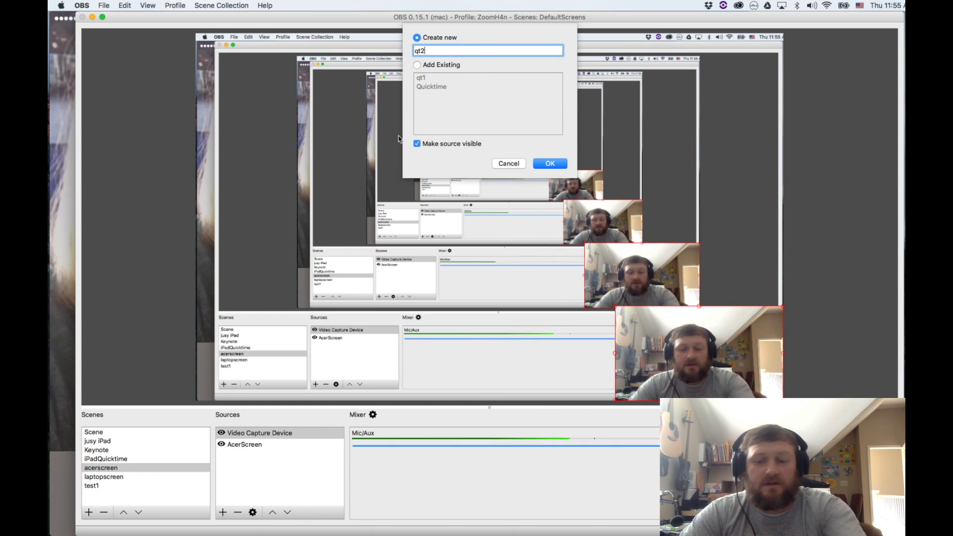
key(Return)
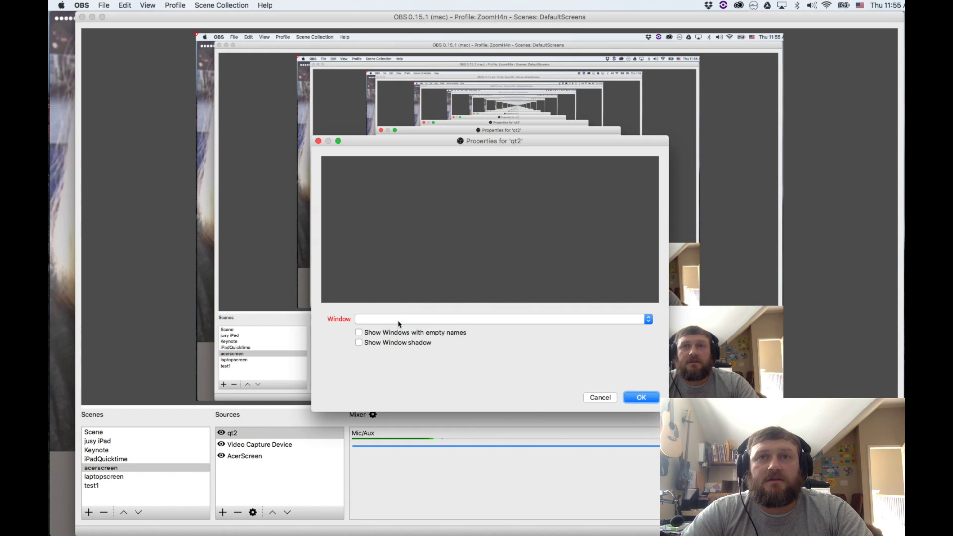
click(398, 321)
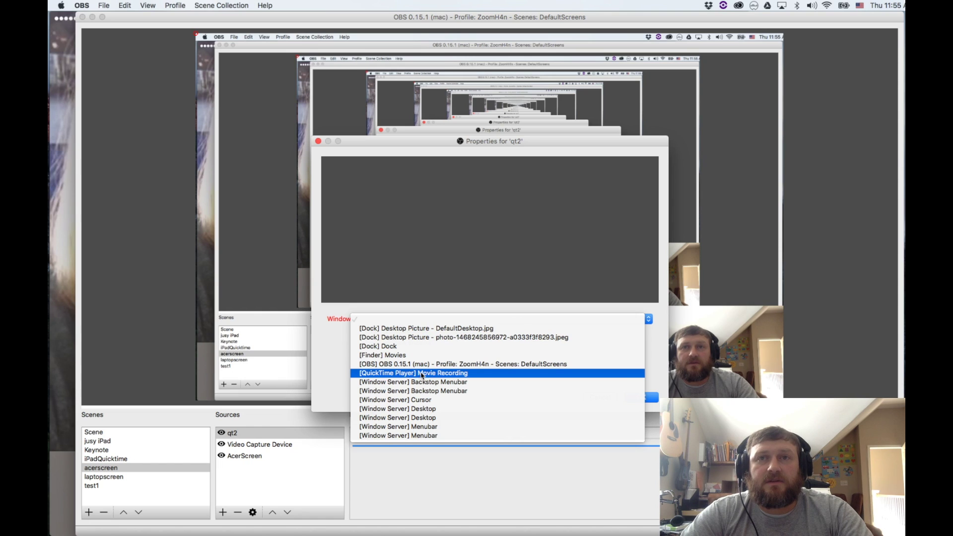
click(421, 374)
click(641, 397)
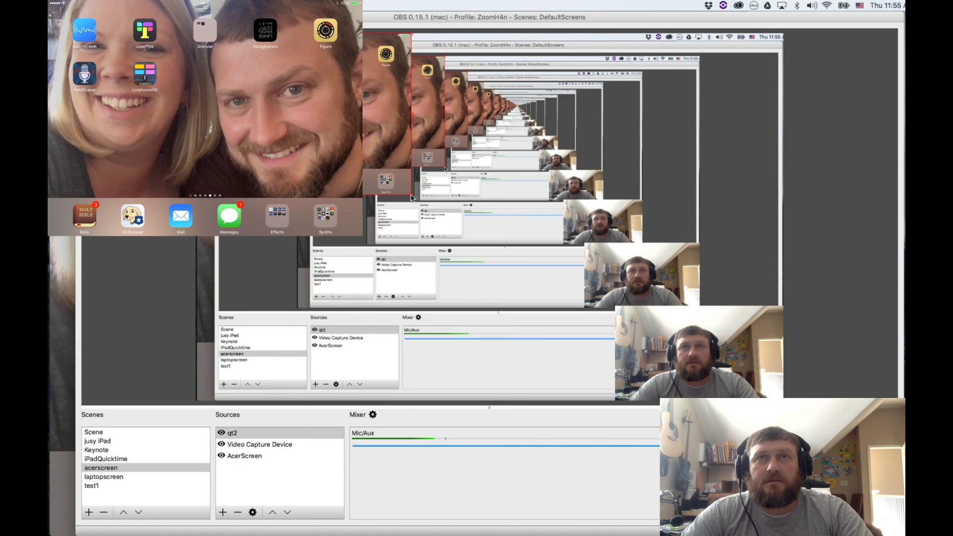
- Enlarge the qt2 iPad capture to the full canvas height and bring the webcam source in front of it
drag(411, 197, 623, 352)
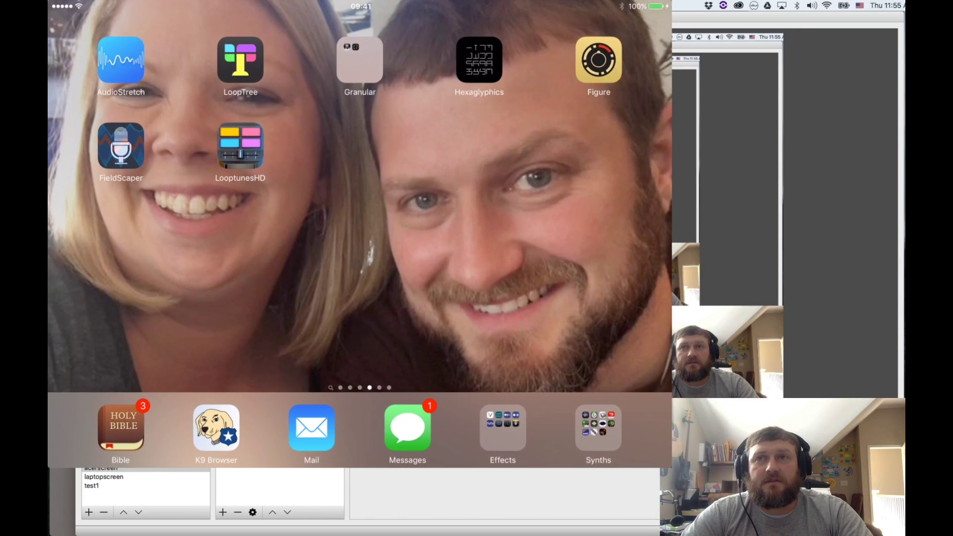
drag(671, 467, 763, 535)
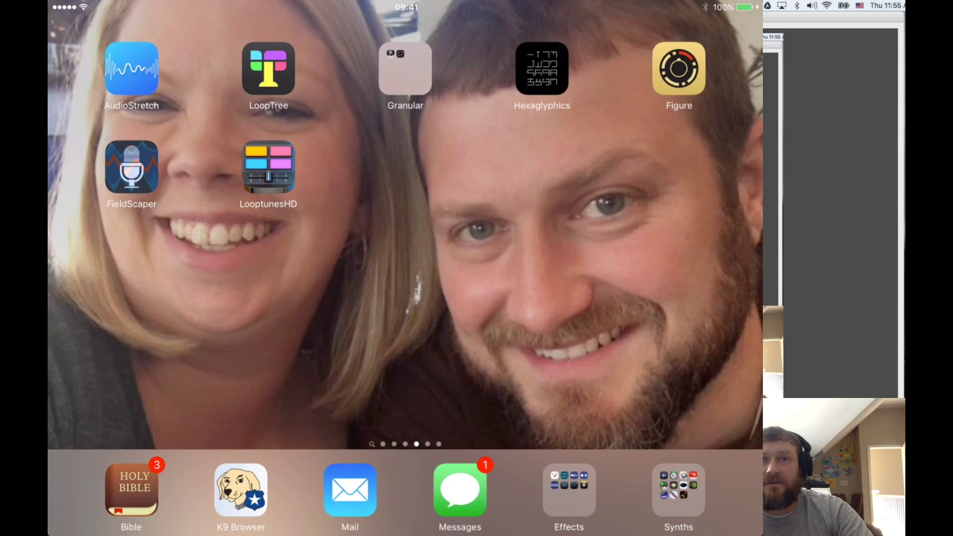
drag(763, 466, 660, 466)
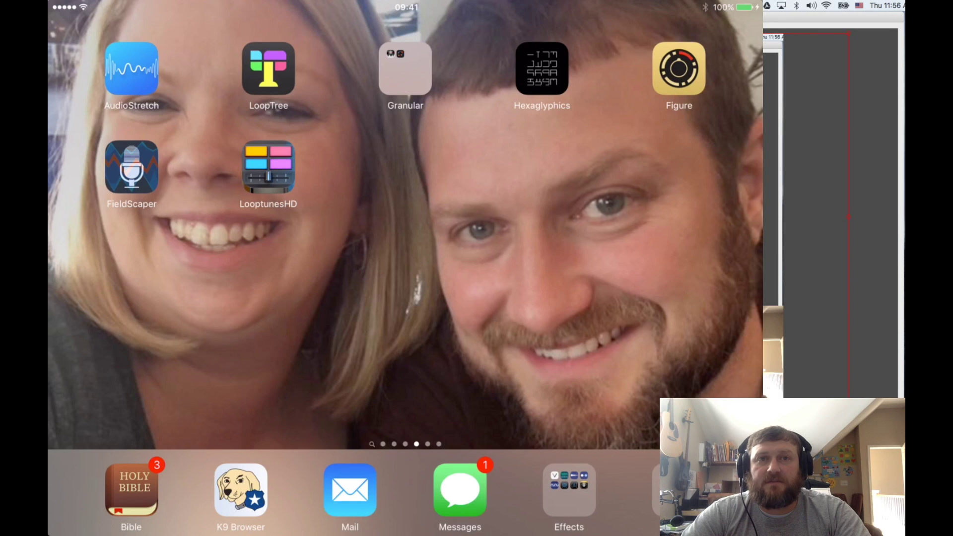
- Show the Keynote scene with its AcerScreen source selected and switch to the jusy iPad scene
mouse_move(241, 455)
mouse_down()
mouse_move(242, 433)
mouse_move(242, 456)
mouse_up()
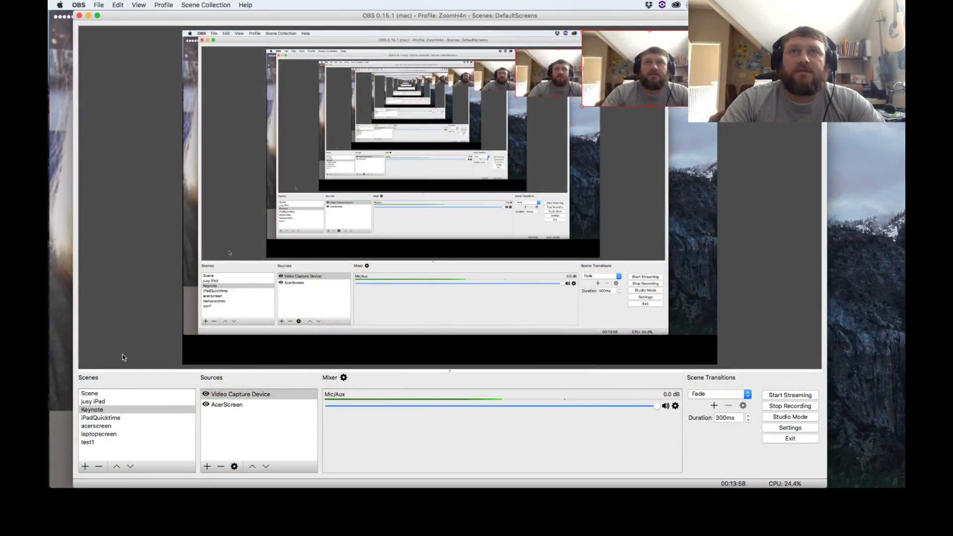
click(248, 406)
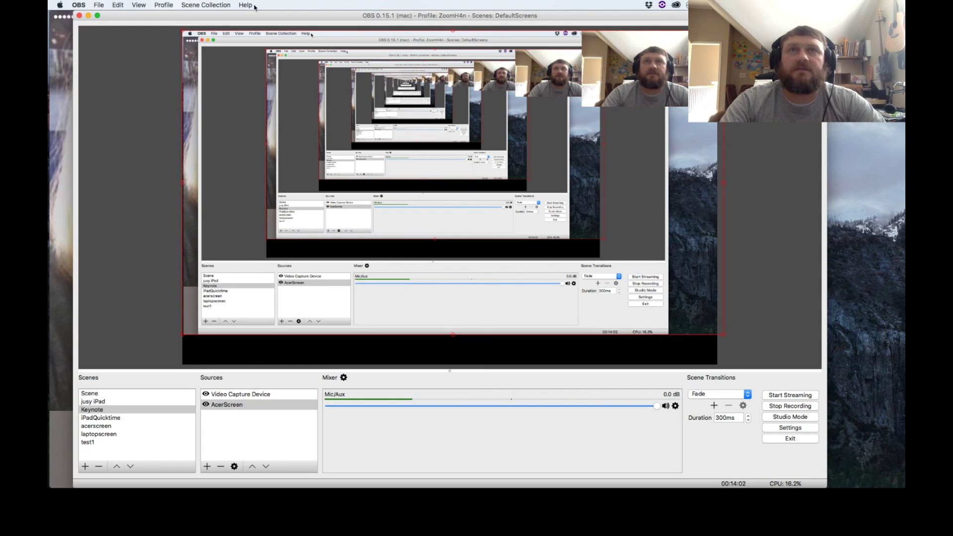
click(100, 402)
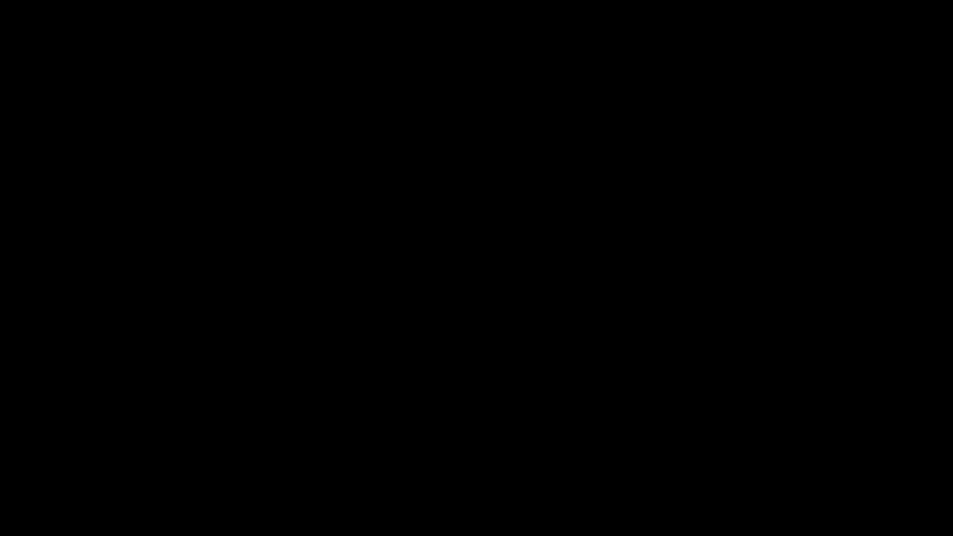